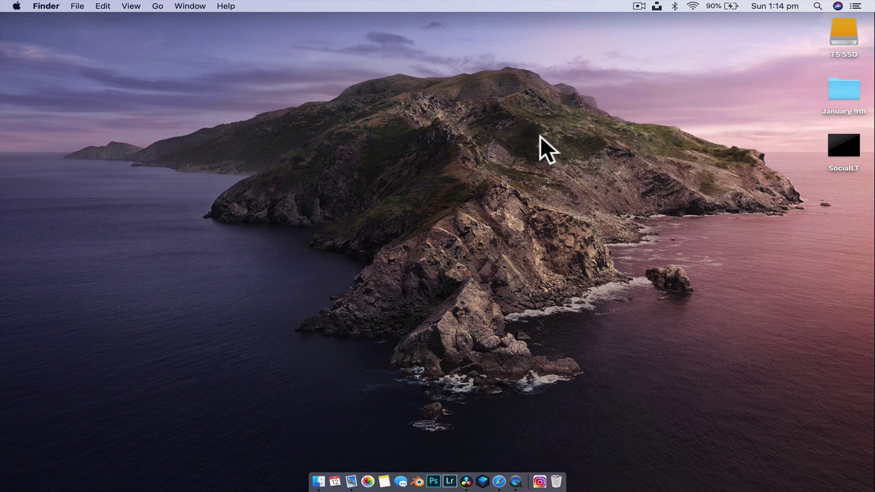
Play the SocialLT video from the desktop in QuickTime Player to watch the lower third
click(516, 480)
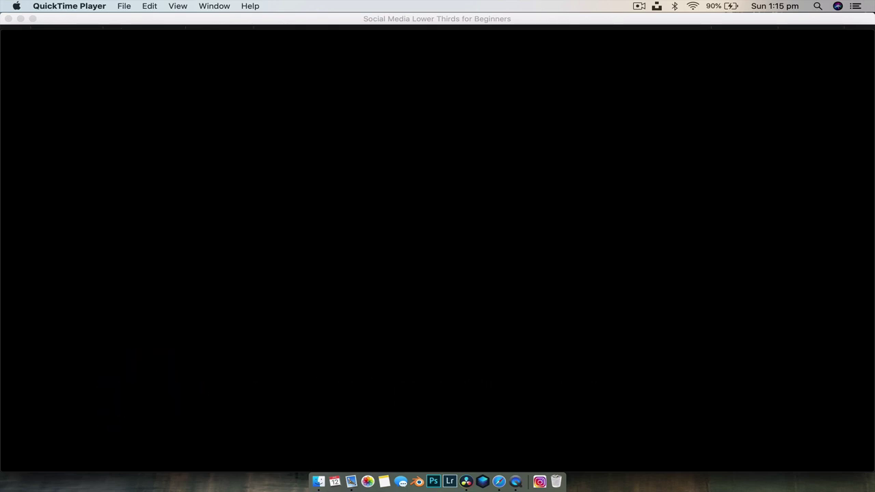
Replay the lower-third preview from an earlier point, then close the QuickTime window
key(space)
click(364, 395)
key(space)
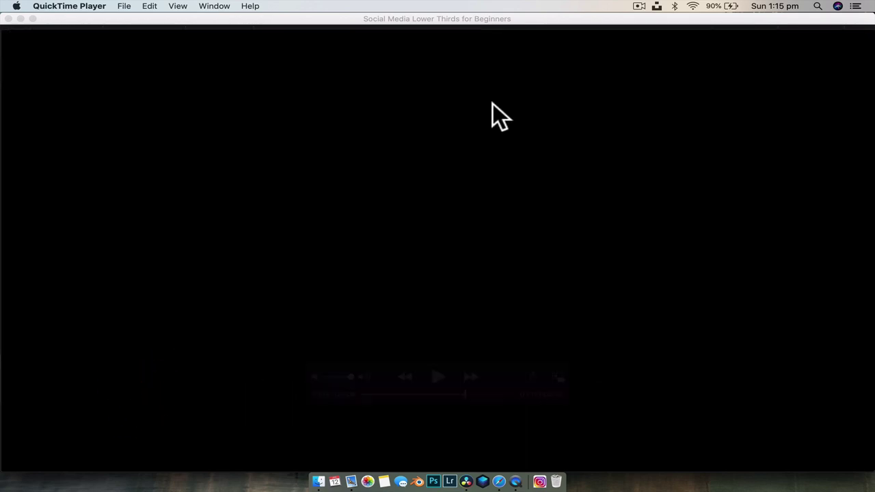
click(8, 34)
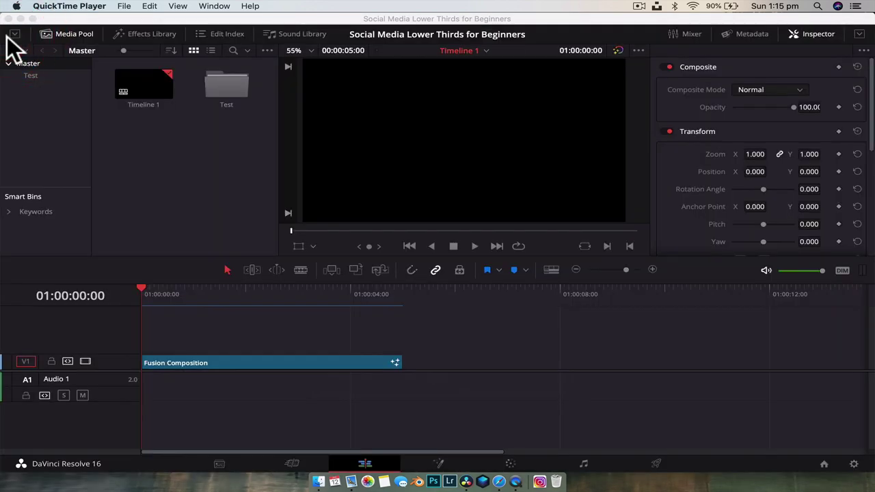
Create a new empty timeline named 'Social Media test' in the Media Pool
click(470, 330)
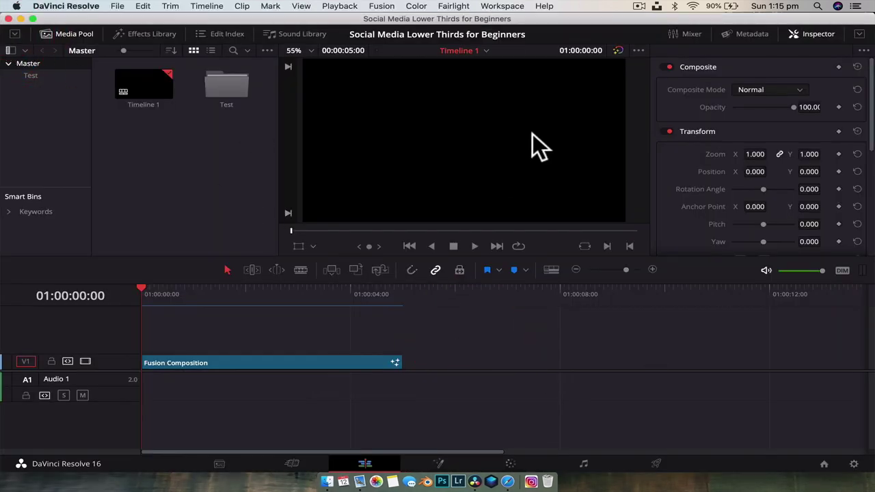
right_click(181, 164)
mouse_move(243, 173)
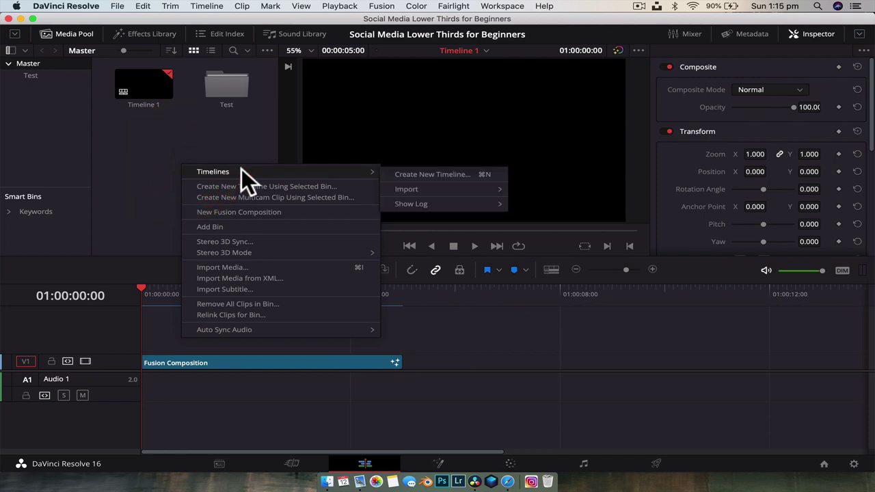
click(403, 174)
key(BackSpace)
text(Soc)
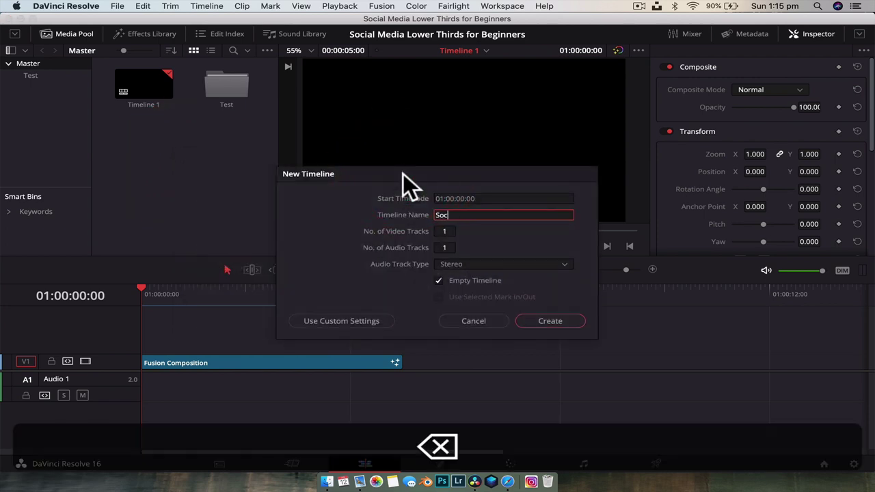
text(ial Media test)
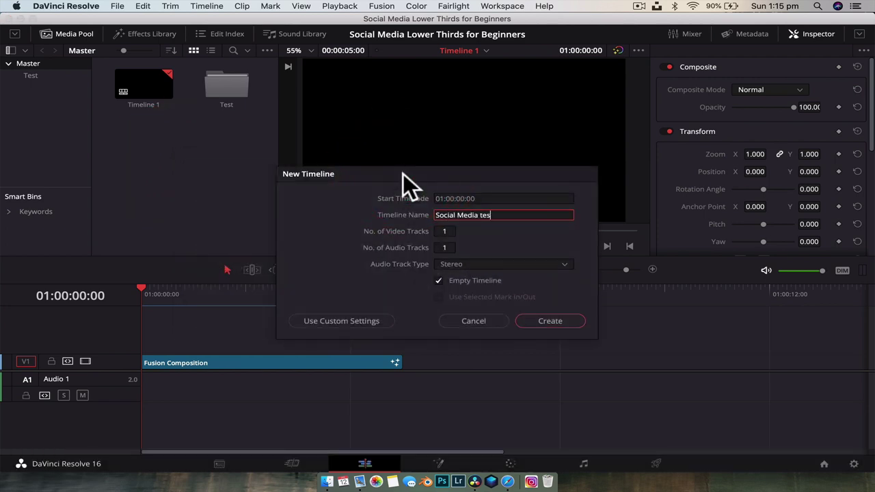
key(Return)
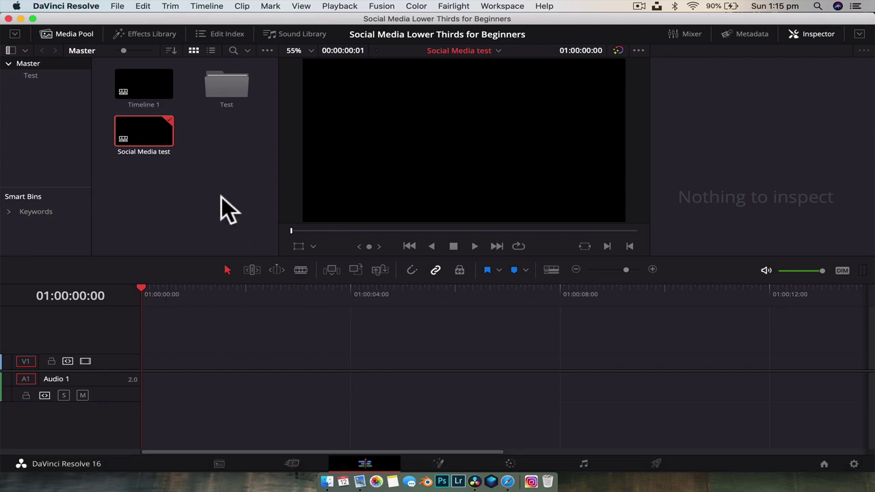
Add a new Fusion composition clip named 'SocialMedia Lower Thirds'
right_click(221, 198)
click(285, 246)
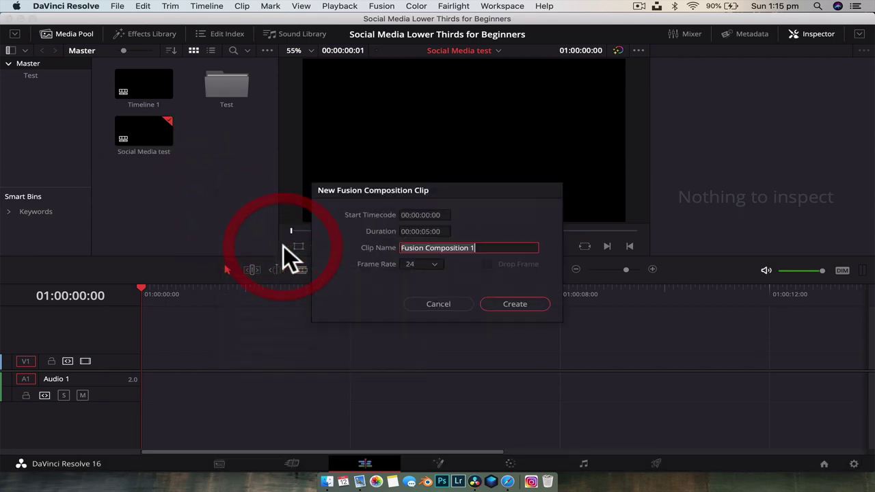
key(shift)
text(Socia)
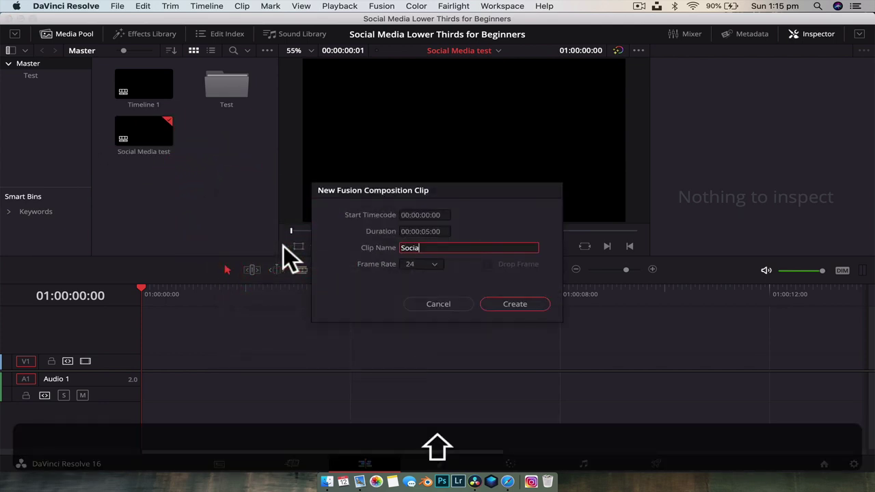
text(l Media Lower Thirds)
key(Return)
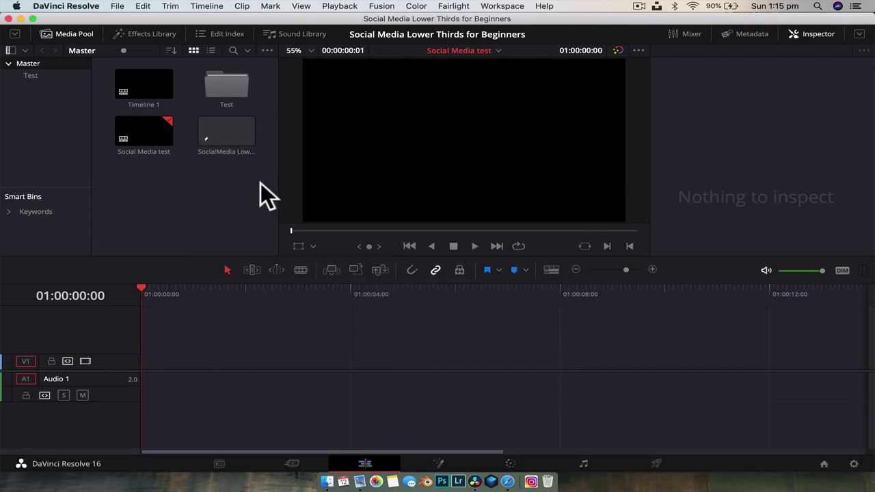
click(438, 458)
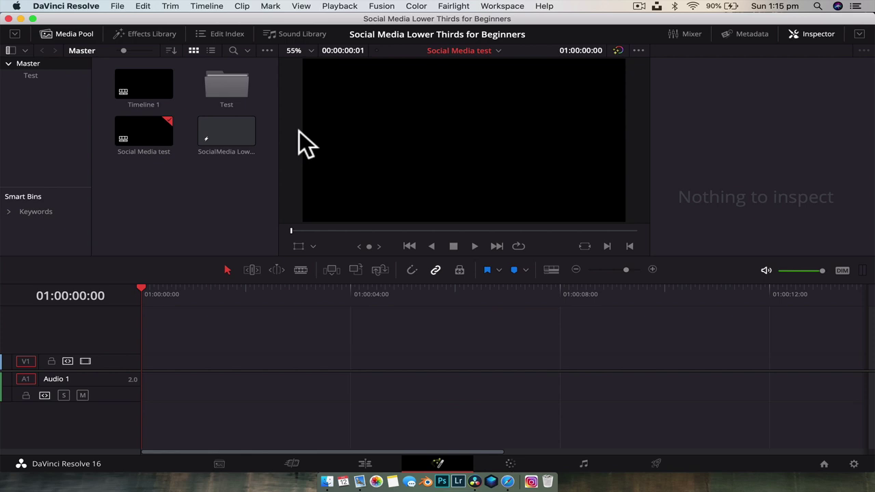
Open the composition in Fusion with the spline graph hidden and the media bin collapsed
click(205, 127)
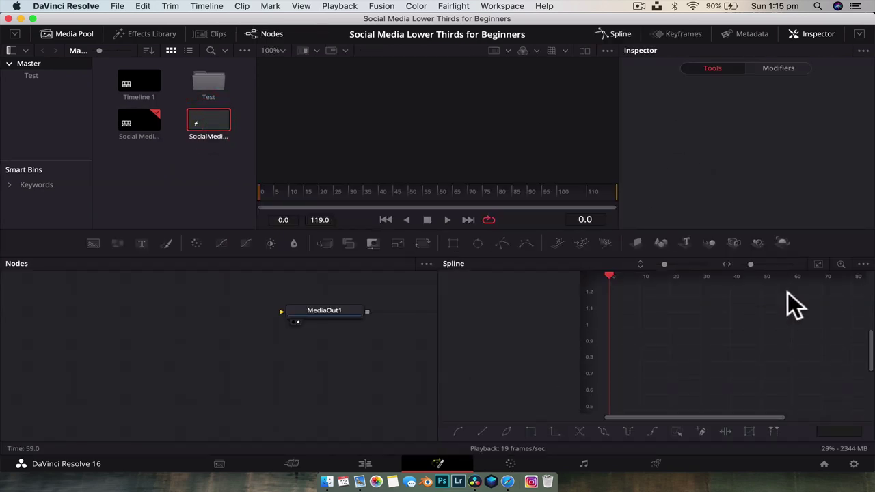
click(619, 32)
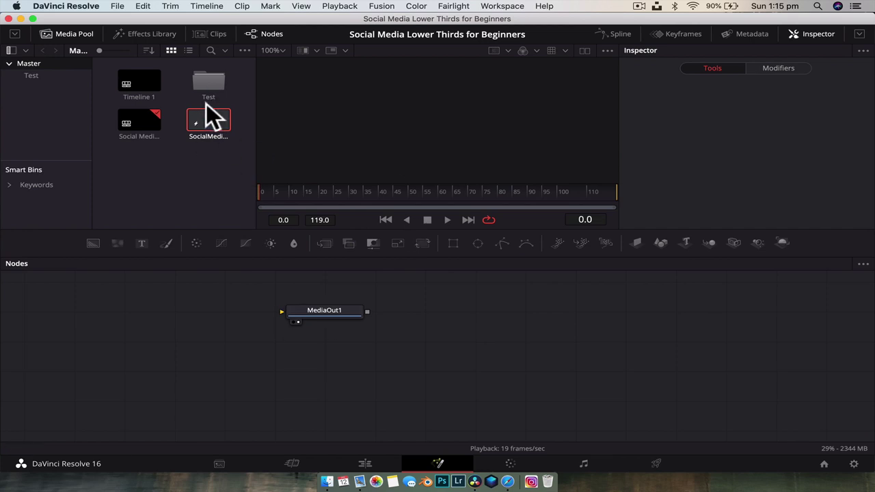
click(814, 35)
click(813, 36)
click(80, 31)
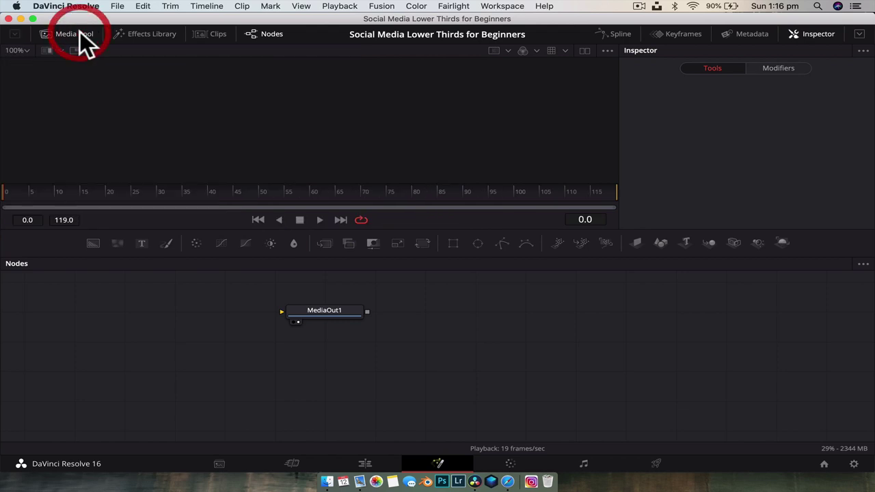
click(80, 31)
click(80, 31)
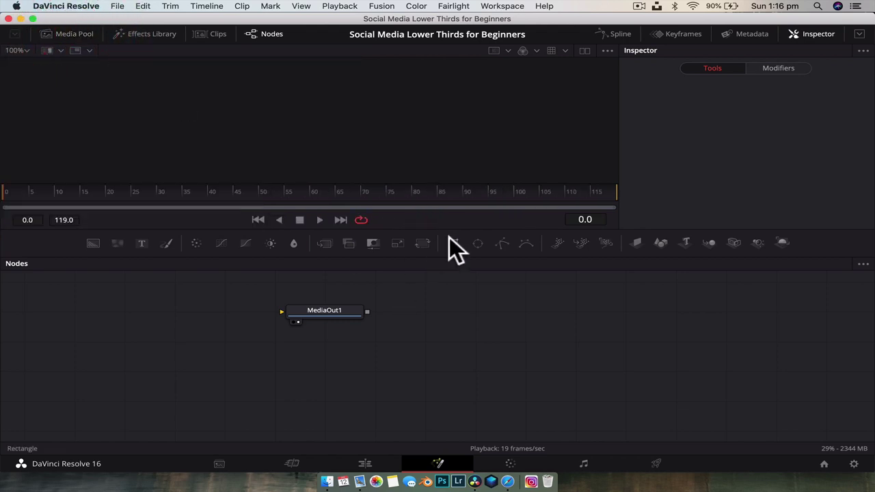
Make the viewer taller, move MediaOut1 to the right, and show the media bin again
drag(451, 231, 453, 280)
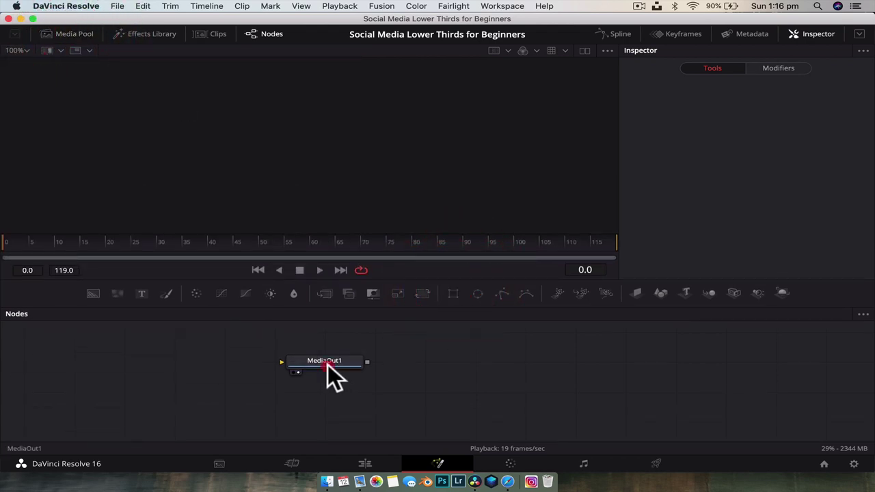
drag(327, 365, 684, 403)
click(642, 396)
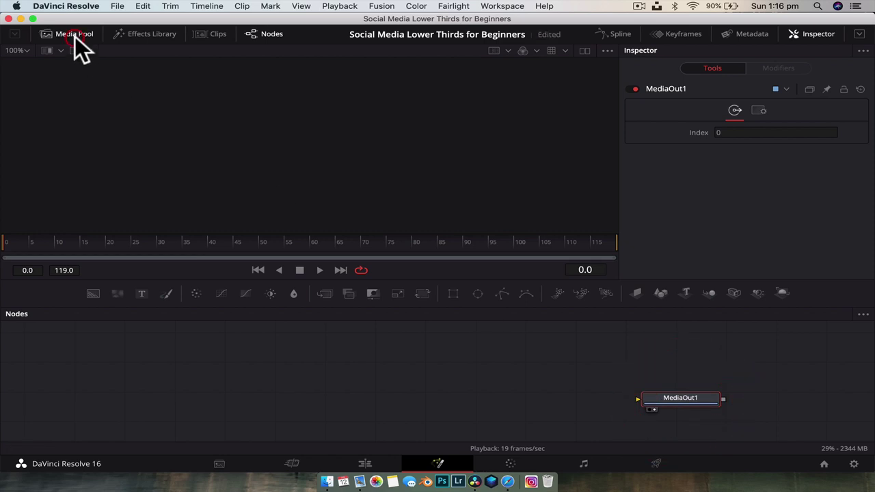
click(75, 34)
click(175, 191)
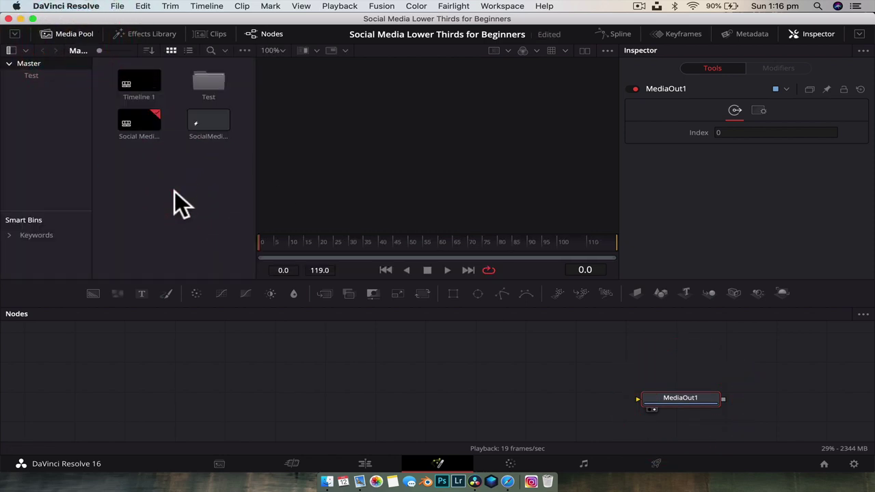
Import the new-instagram logo PNG from Downloads into the media pool with Cmd+I
key(super)
key(super+i)
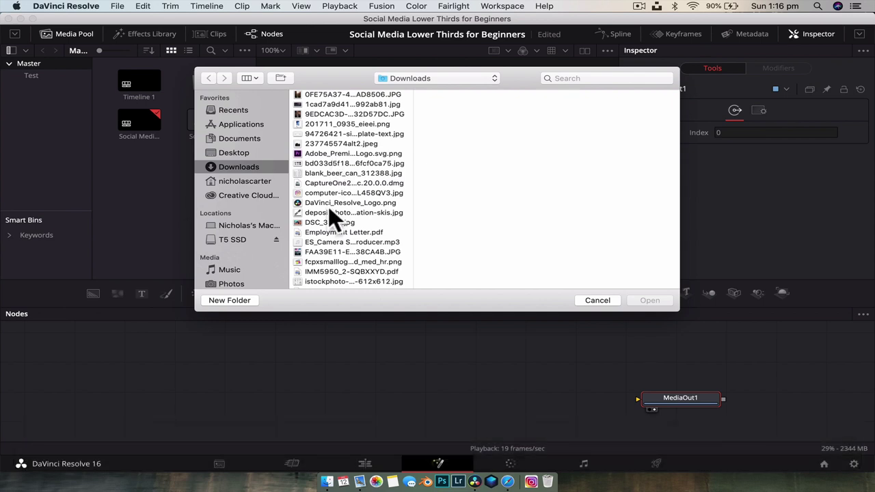
scroll(346, 234, down, 5)
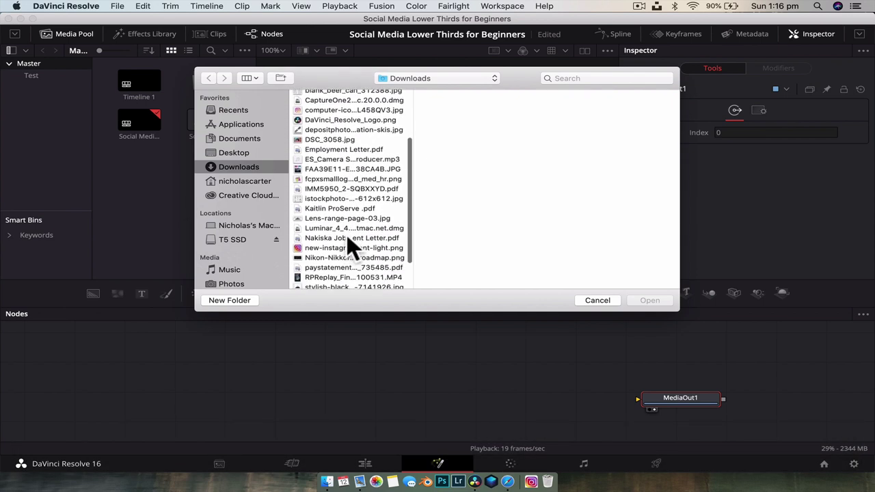
click(347, 237)
key(Return)
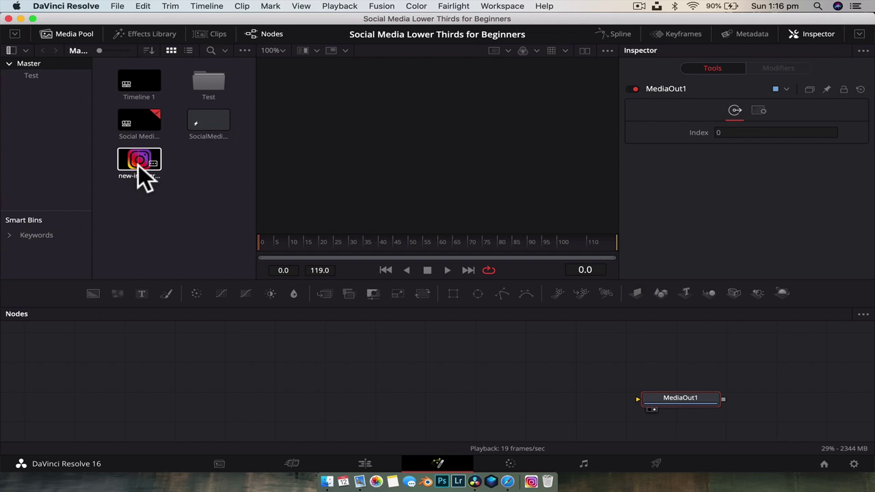
drag(138, 165, 400, 403)
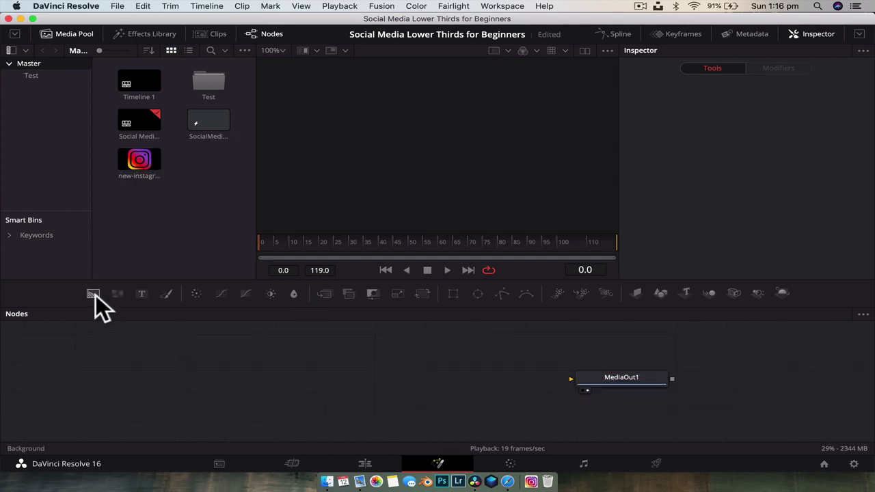
Add a Background node and connect its output into MediaOut1
drag(94, 294, 590, 379)
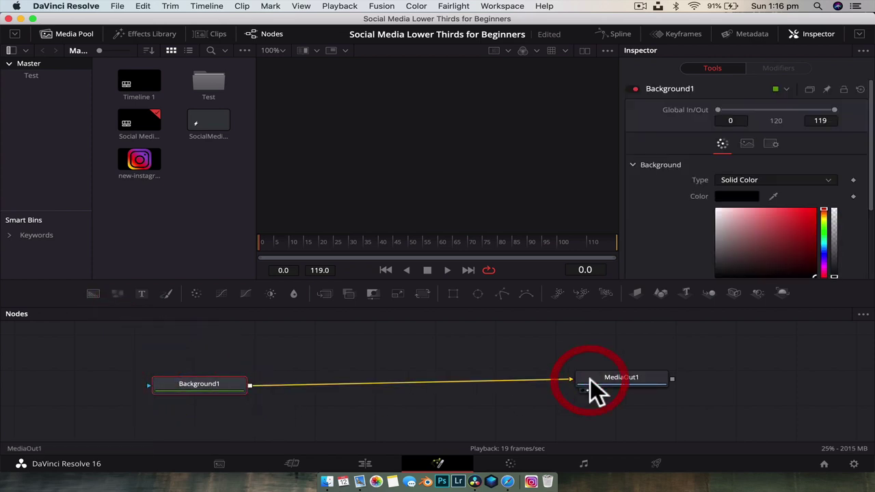
click(616, 384)
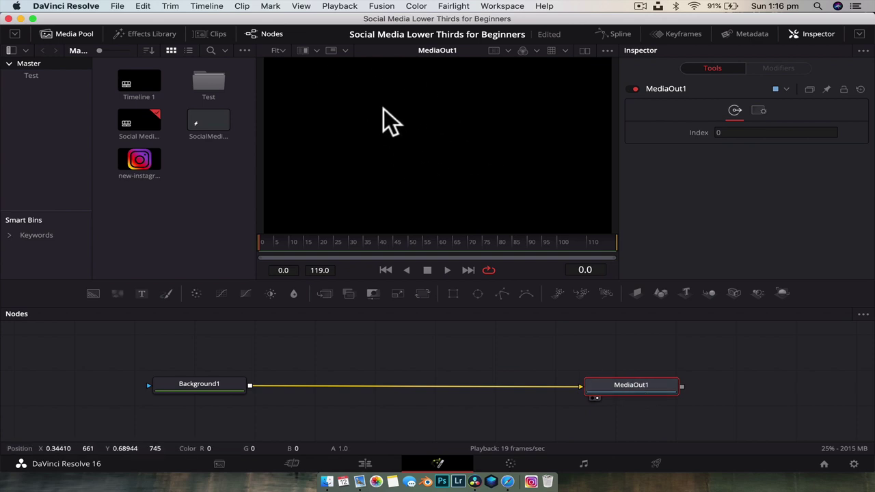
drag(594, 384, 583, 388)
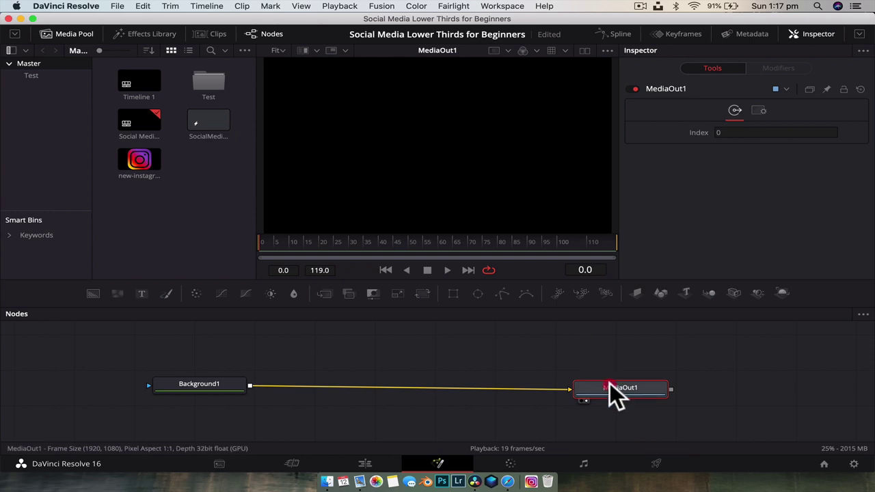
click(499, 179)
click(461, 135)
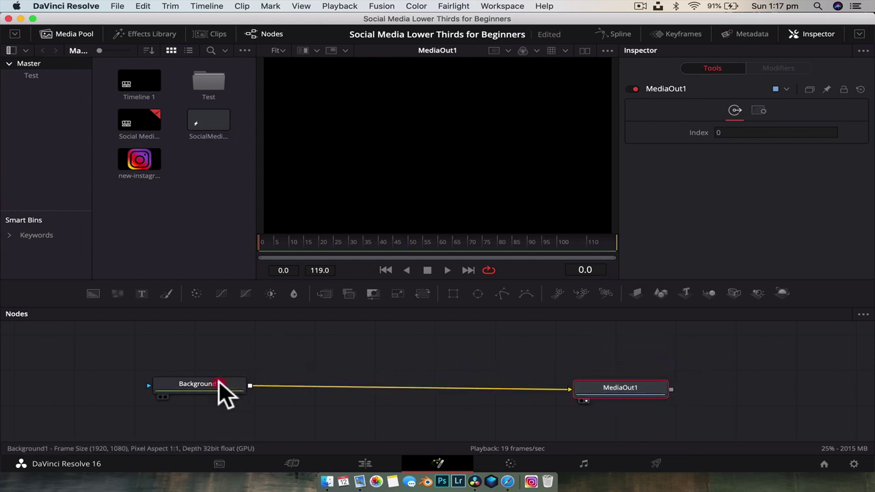
Shift Background1 and MediaOut1 lower right and drop the Instagram logo in as MediaIn1
drag(219, 381, 245, 397)
drag(622, 393, 646, 401)
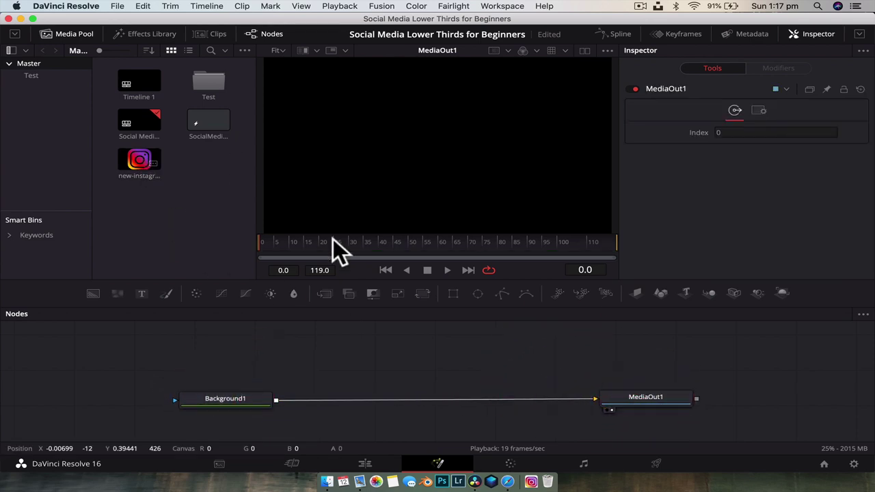
drag(147, 163, 226, 346)
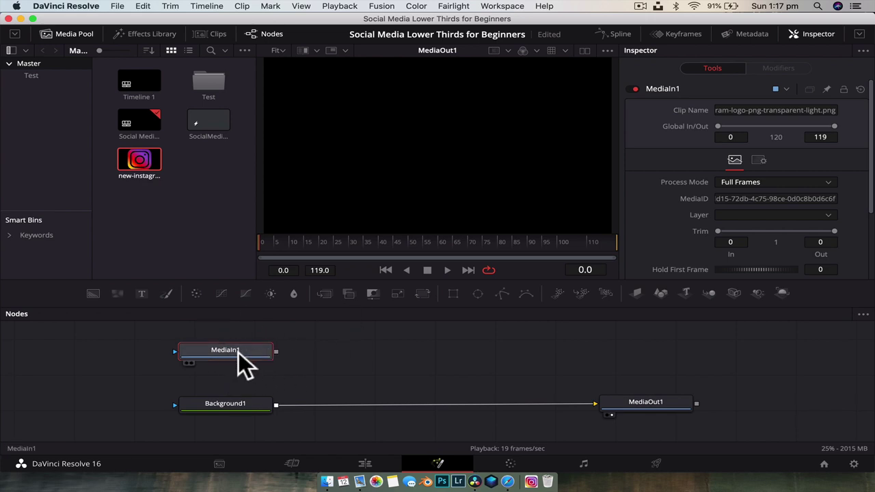
View MediaOut1 and drop MediaIn1 onto the Background1–MediaOut1 link to create Merge1
key(1)
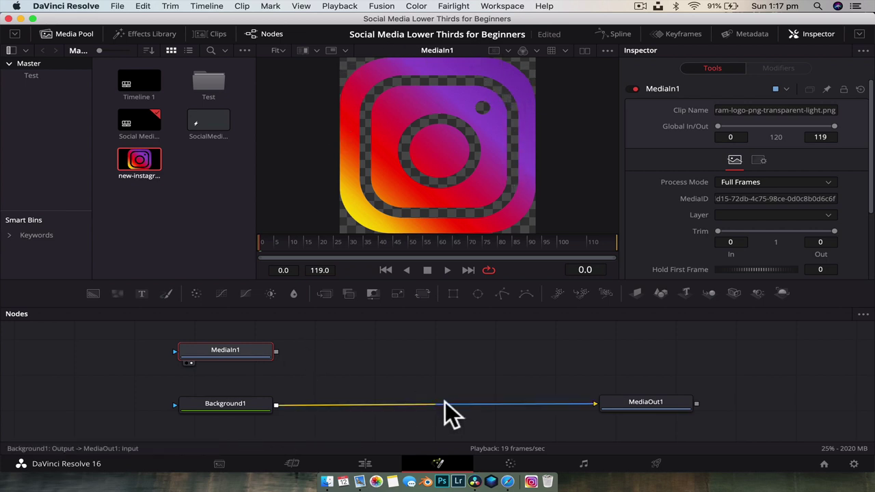
drag(646, 402, 488, 164)
click(301, 380)
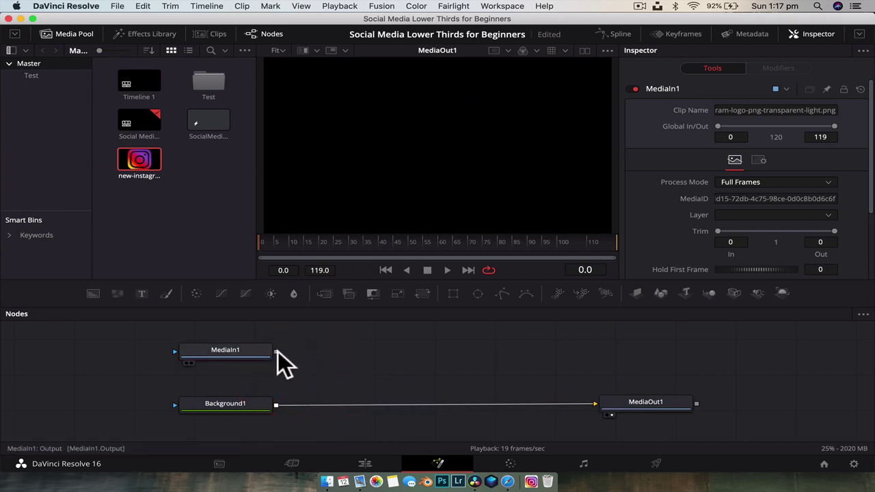
drag(276, 350, 276, 404)
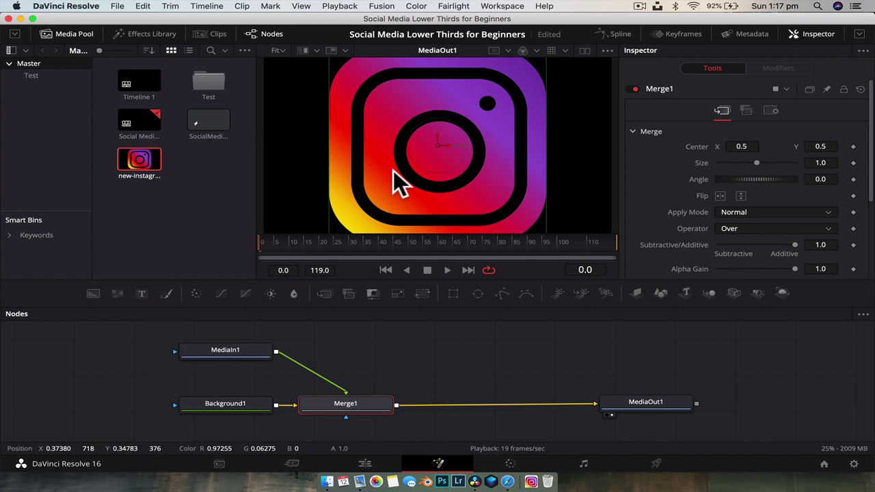
Rename the MediaIn1 node to 'InstaLogo'
click(231, 349)
right_click(231, 350)
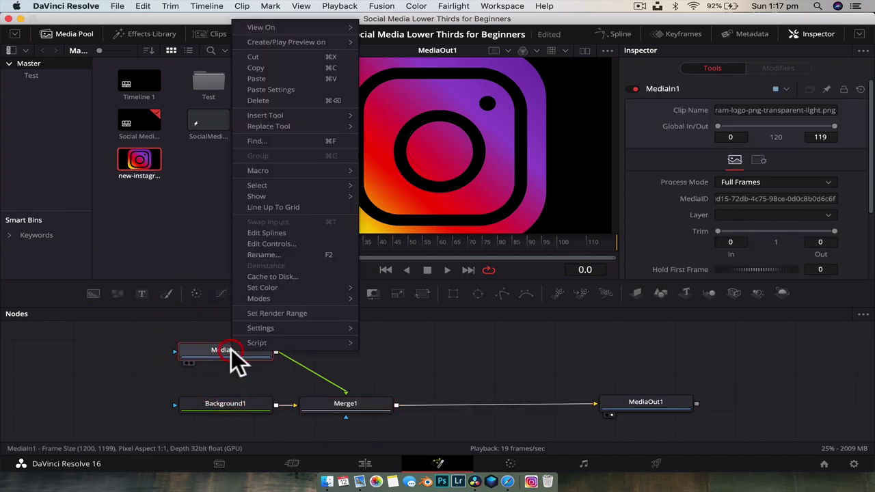
click(282, 253)
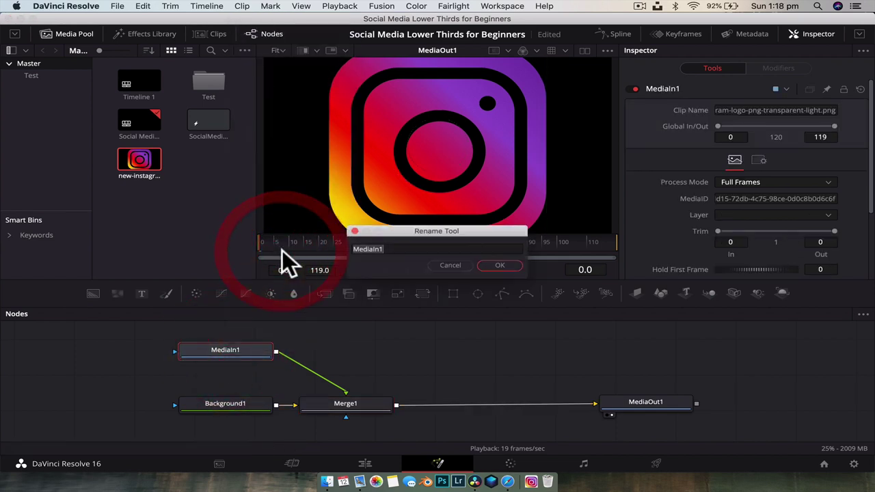
text(InstaLogO)
key(BackSpace)
text(o)
key(Return)
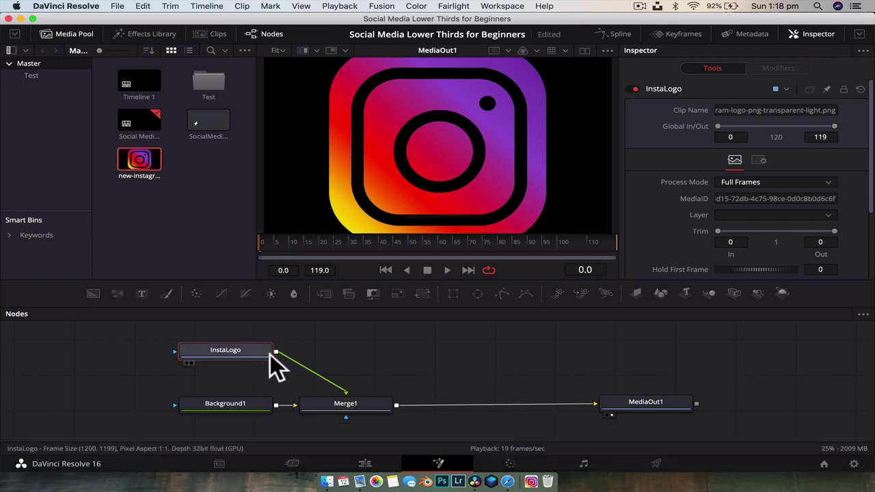
Position the InstaLogo node directly above Merge1
click(238, 348)
drag(238, 349, 358, 330)
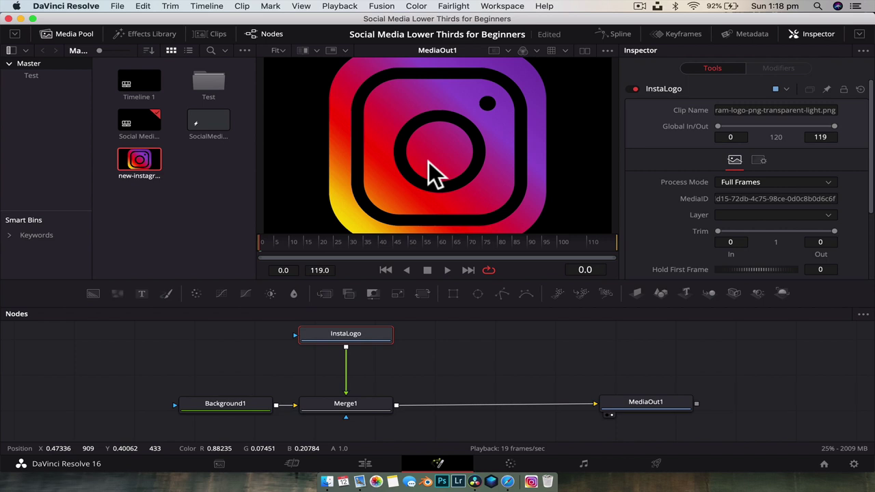
click(343, 330)
scroll(367, 339, up, 1)
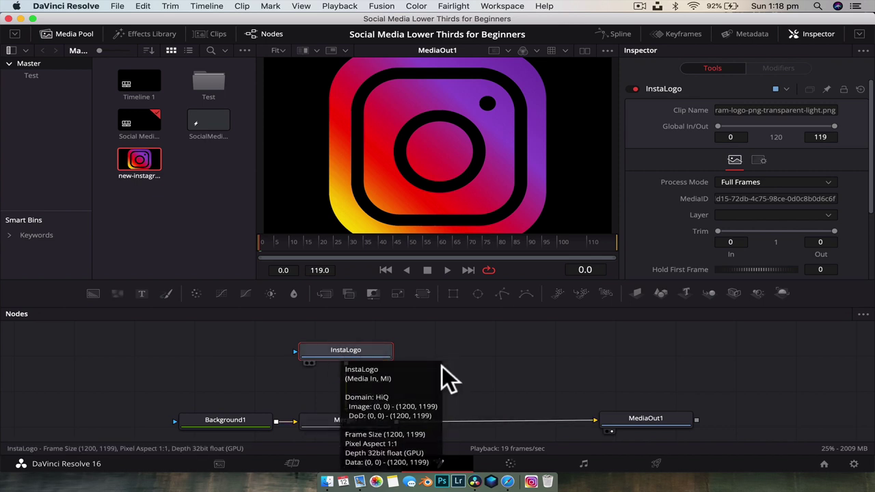
Insert a Transform (Xf) node after InstaLogo using the 'trans' tool search
key(shift+space)
text(tran)
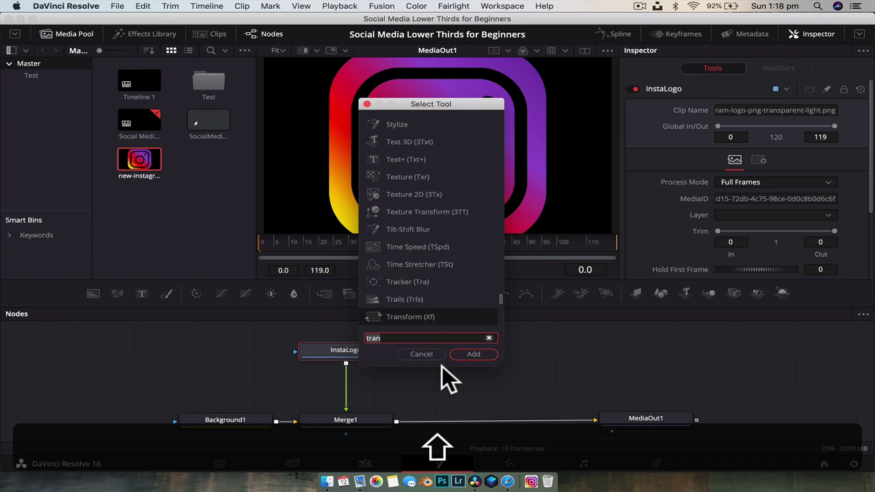
text(s)
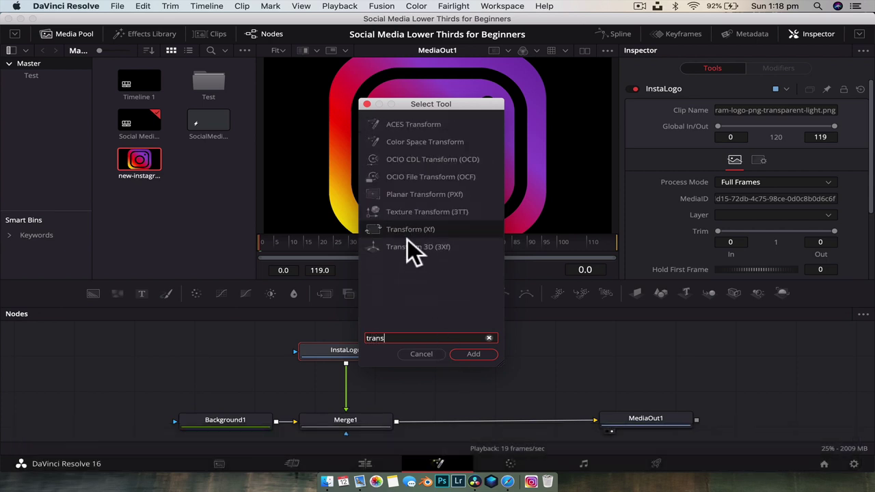
click(407, 229)
key(Return)
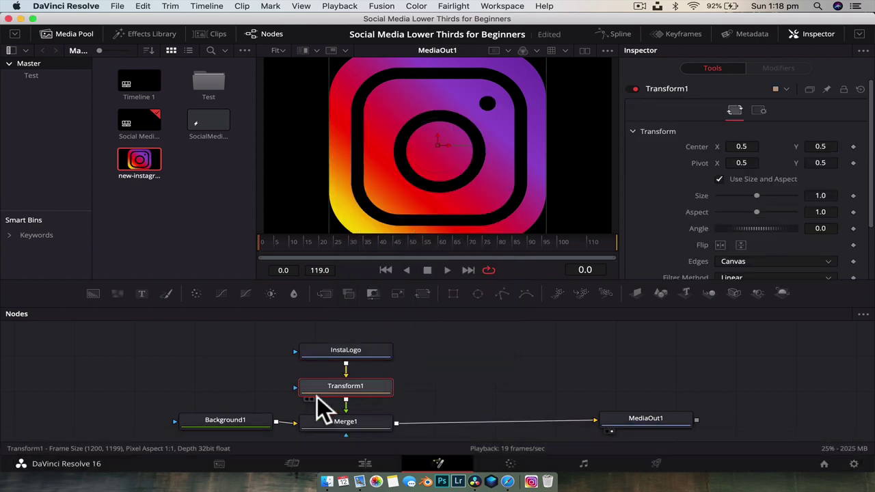
Nudge Background1 slightly left and select Transform1 to edit its settings
drag(247, 421, 234, 423)
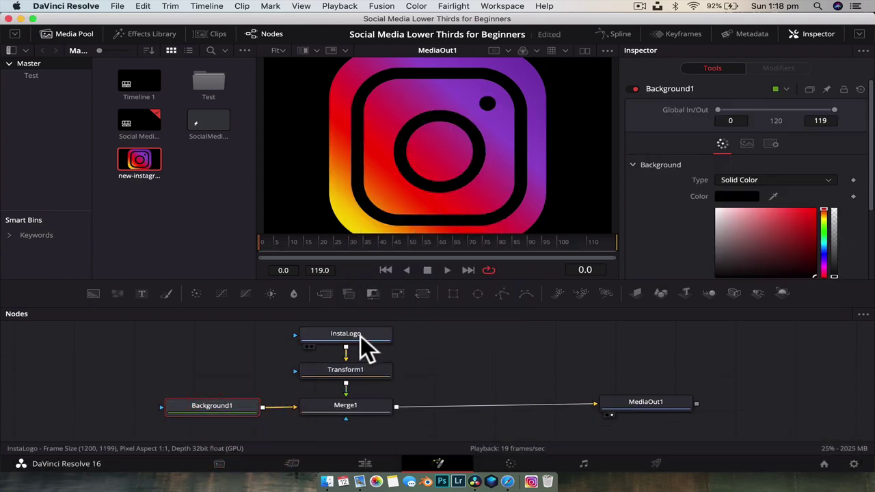
click(367, 372)
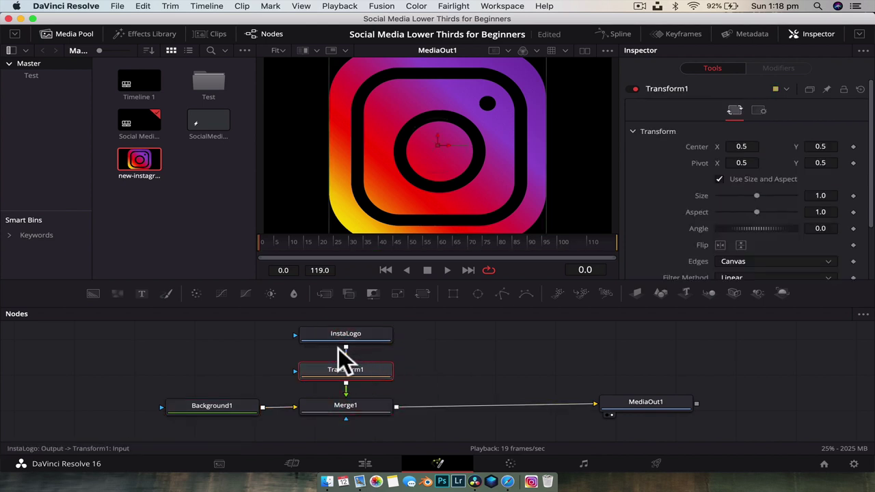
scroll(361, 348, up, 1)
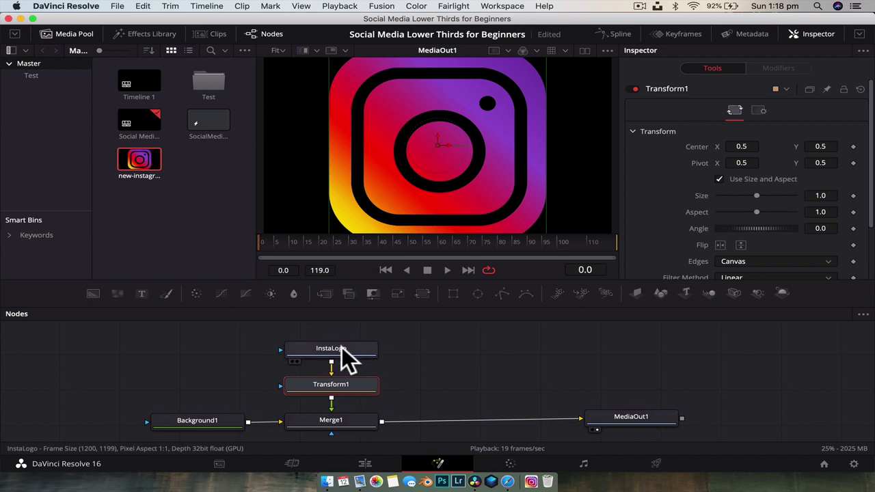
click(441, 364)
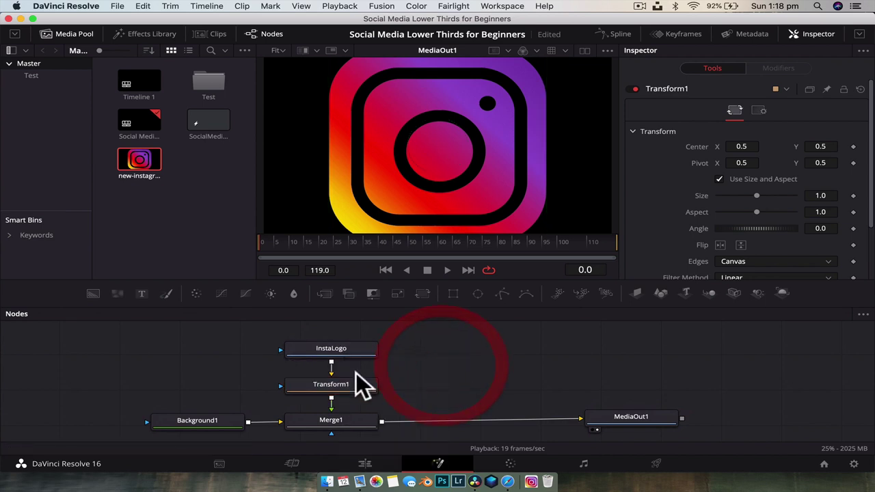
click(322, 382)
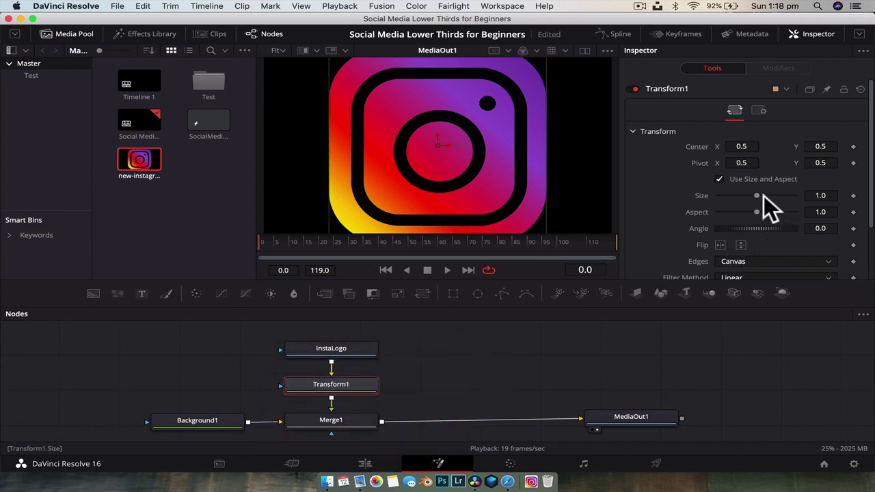
Drag Transform1's Size slider to 0.22 and place the logo in the viewer's lower left
drag(759, 195, 741, 197)
click(813, 36)
click(811, 37)
drag(741, 195, 728, 197)
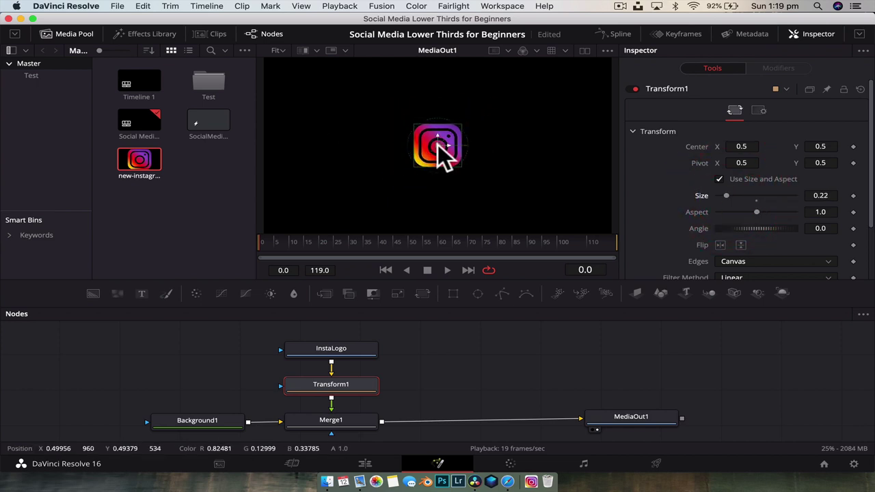
drag(438, 145, 321, 195)
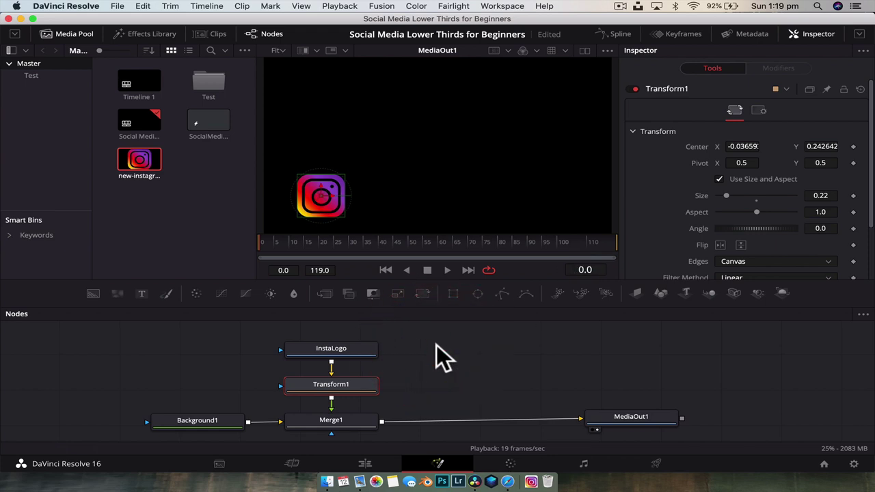
click(417, 372)
scroll(417, 372, right, 5)
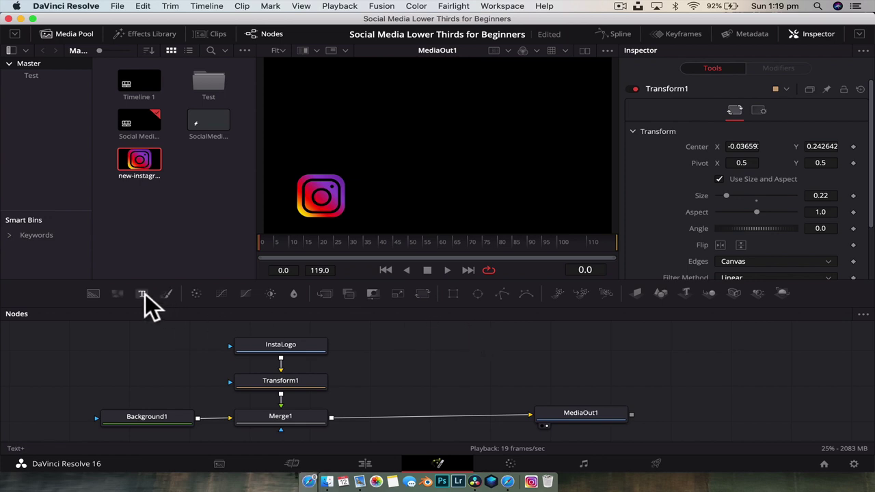
Add a Text+ node and merge it over Merge1's output, creating Merge2
drag(145, 293, 388, 344)
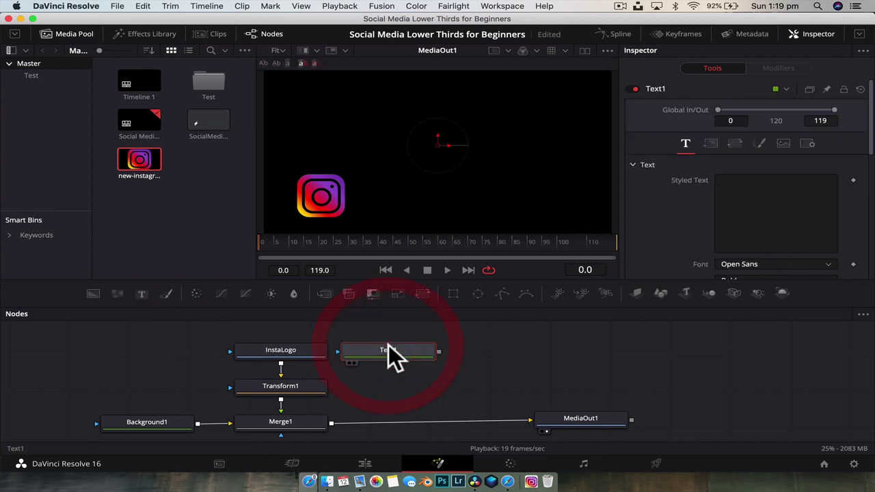
drag(440, 352, 333, 421)
drag(411, 336, 421, 338)
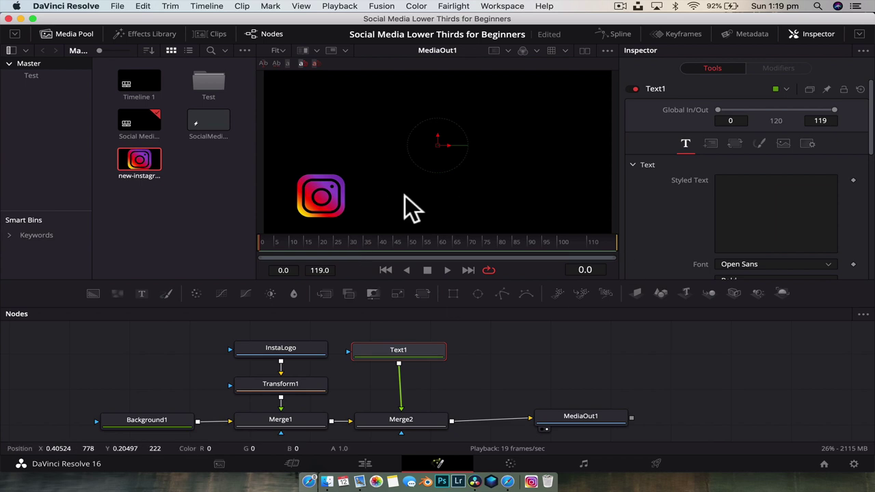
scroll(754, 191, down, 1)
click(754, 191)
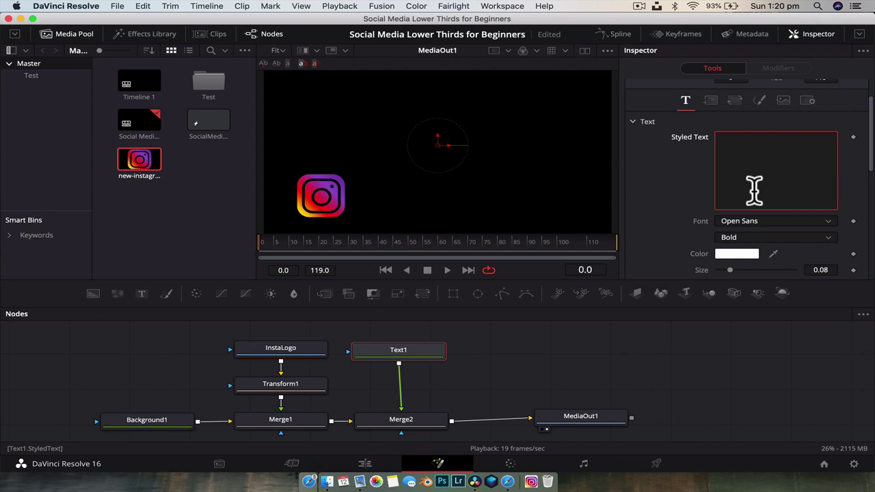
key(shift)
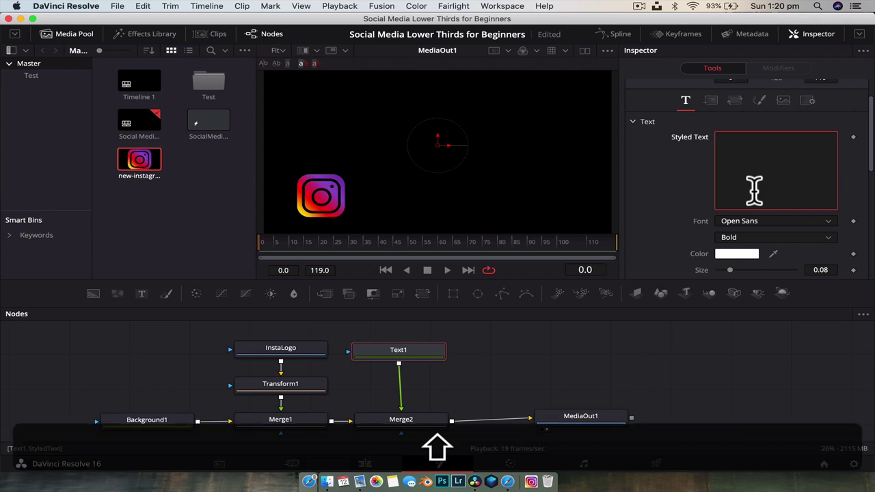
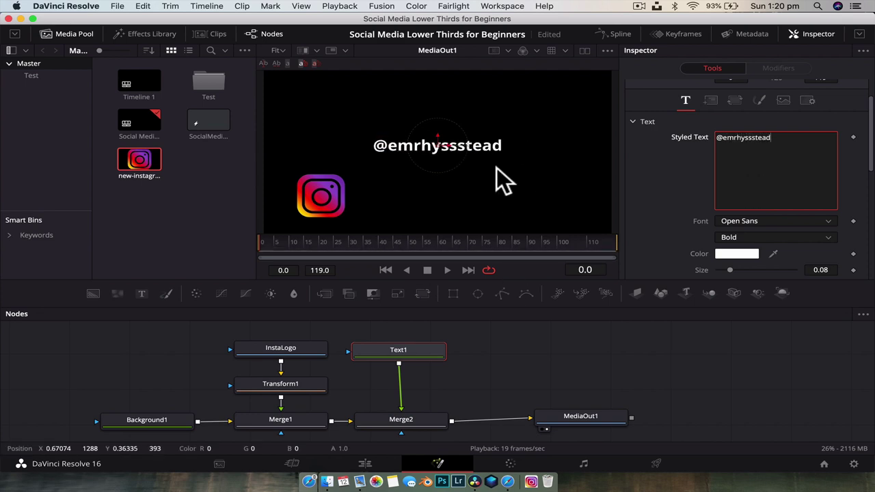
key(super+s)
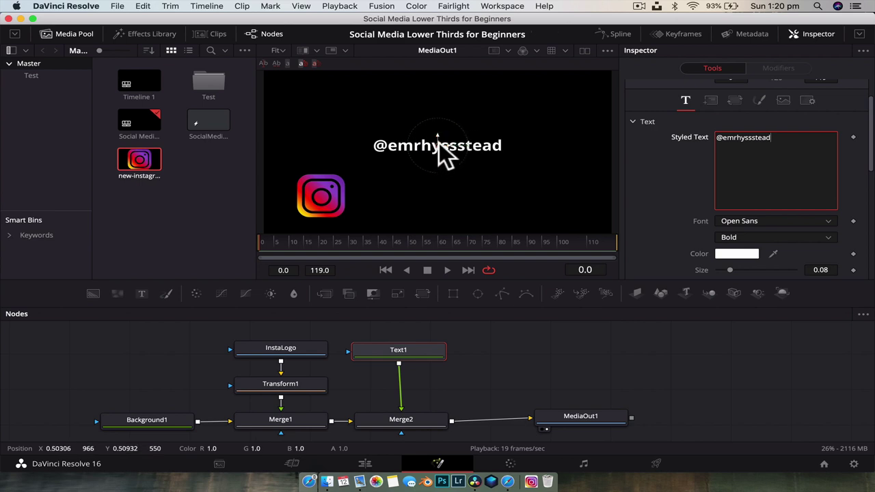
drag(438, 144, 414, 198)
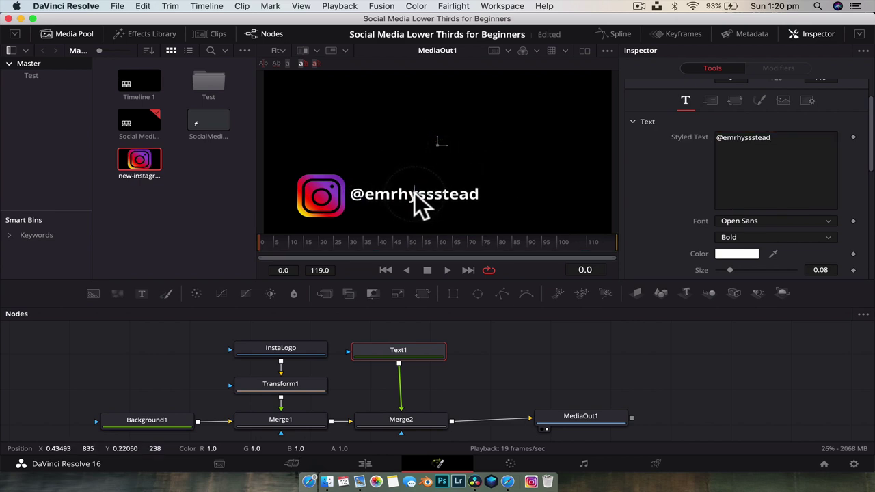
click(786, 181)
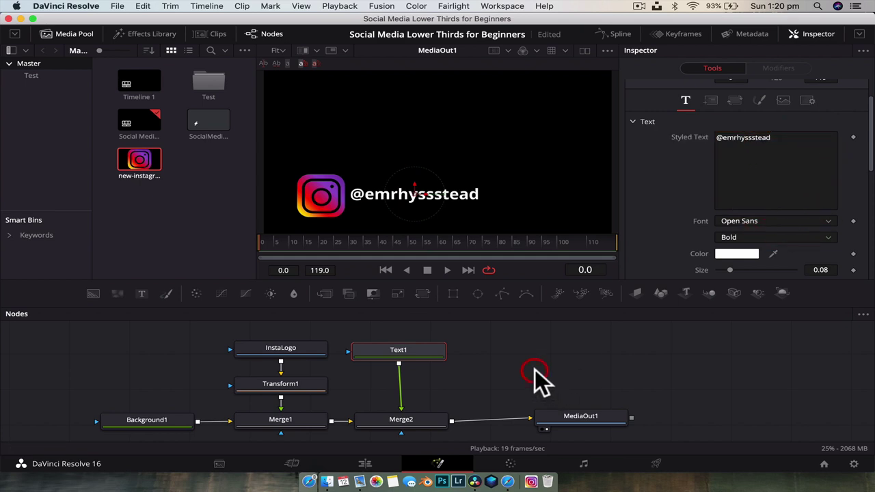
Nudge MediaOut1 slightly, then select the logo's Transform1 node to show its controls
click(576, 418)
drag(578, 411, 580, 412)
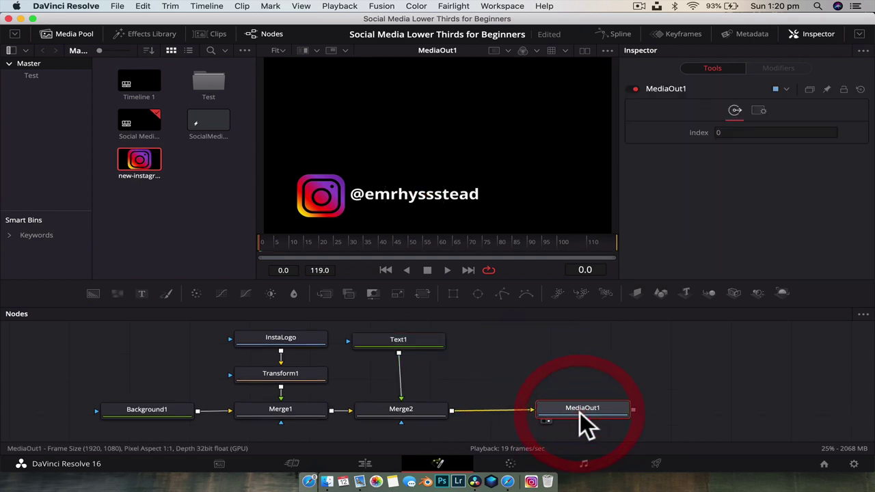
click(619, 360)
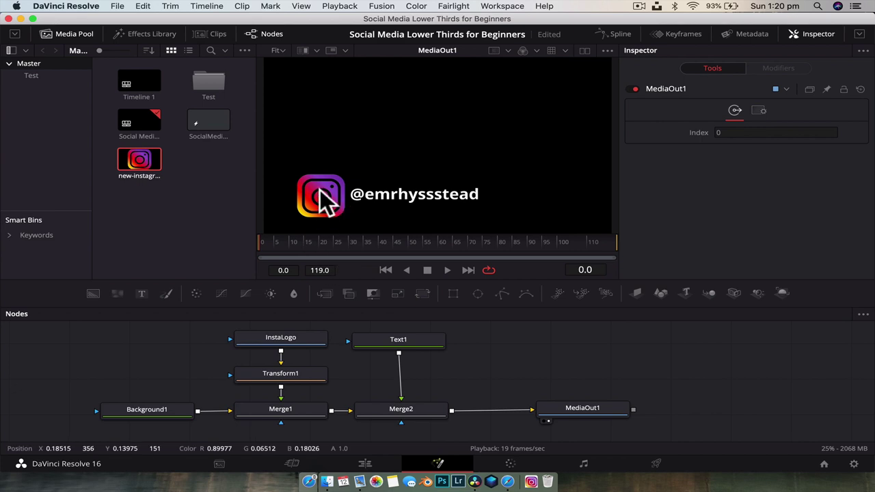
click(286, 374)
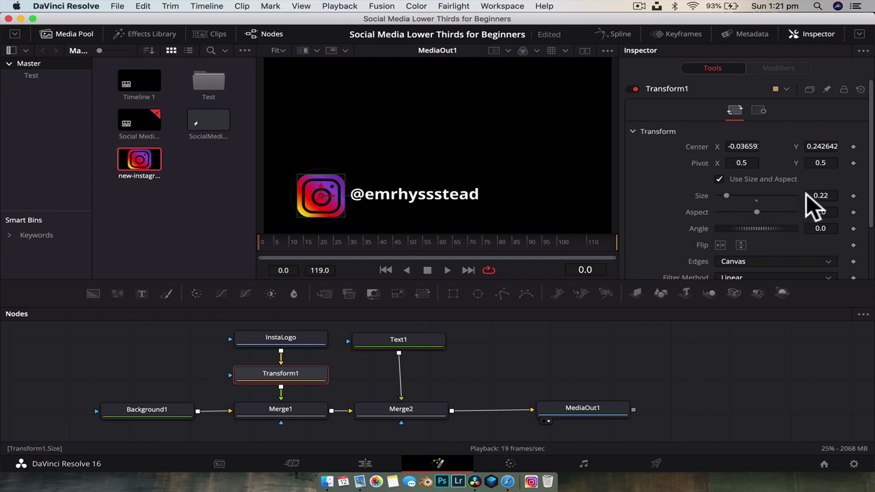
Keyframe the logo's Size at 0 on frame 0 and 0.23 on frame 10
drag(727, 195, 706, 193)
click(853, 196)
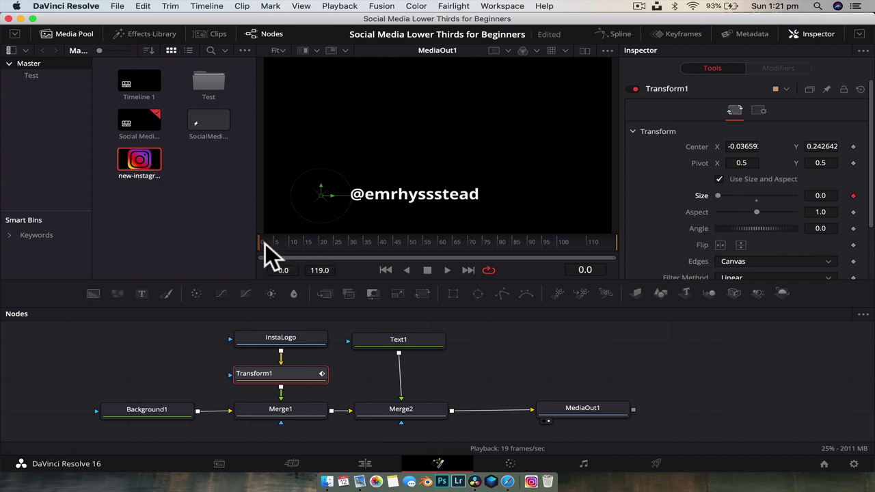
drag(287, 244, 290, 242)
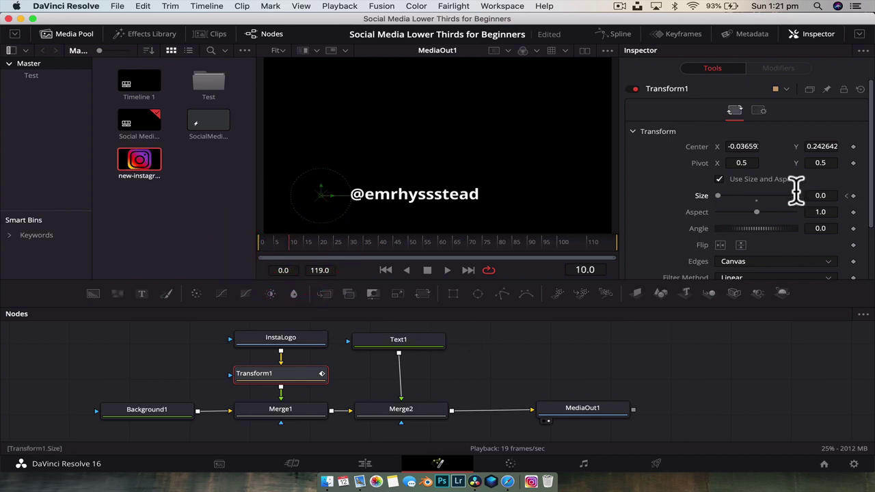
drag(716, 195, 726, 196)
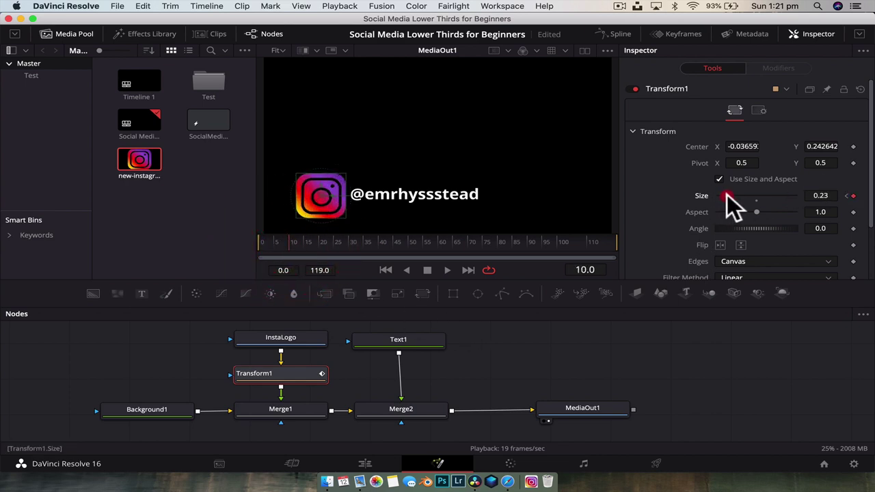
Play and scrub the grow-in animation, then move the playhead to frame 70
click(258, 242)
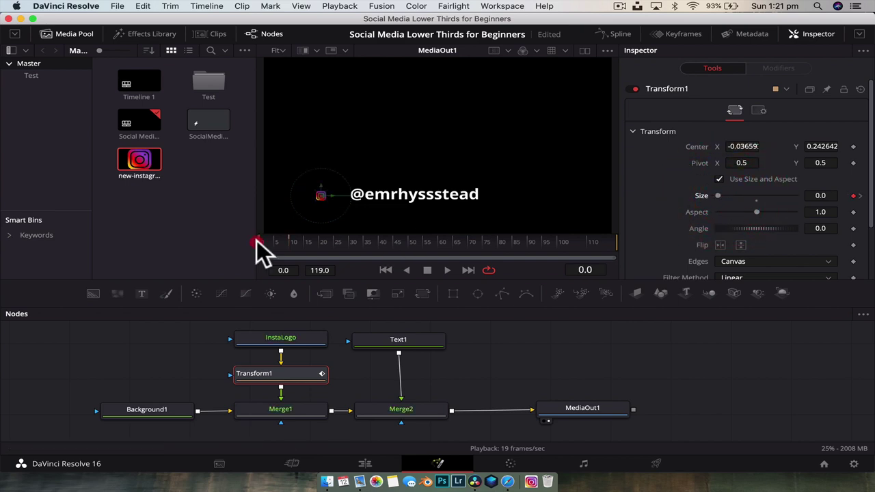
key(space)
key(space)
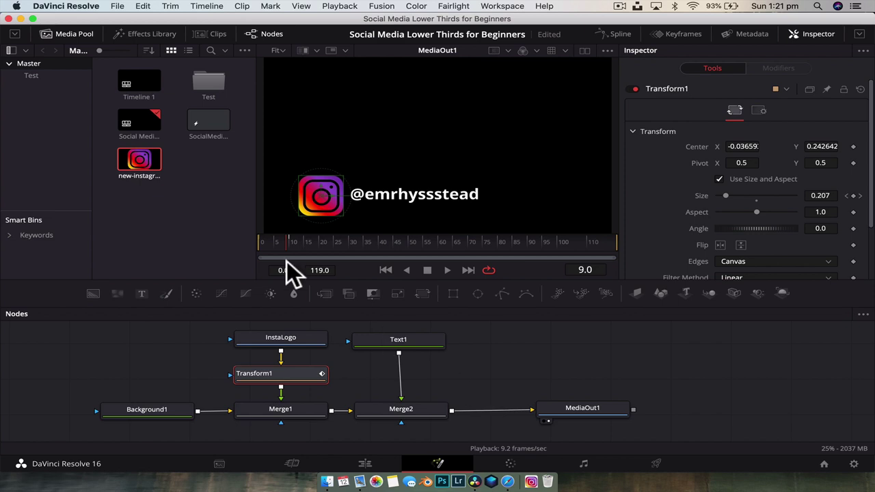
drag(276, 241, 288, 239)
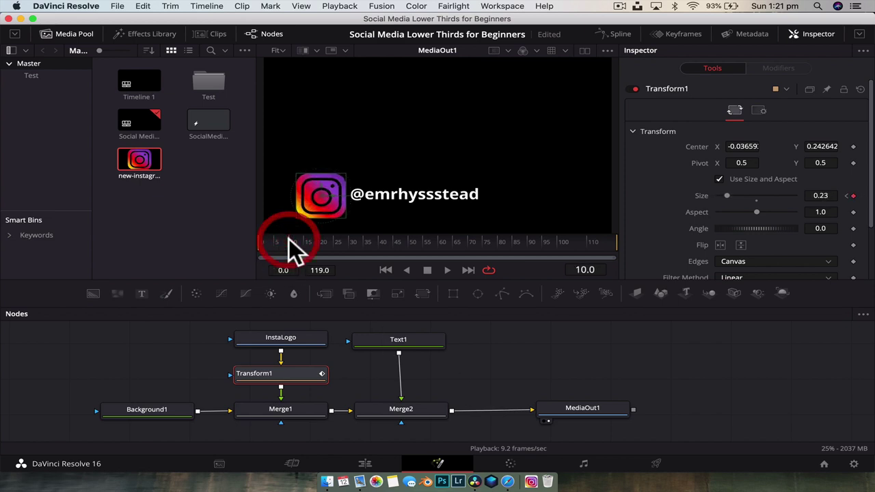
drag(288, 238, 289, 240)
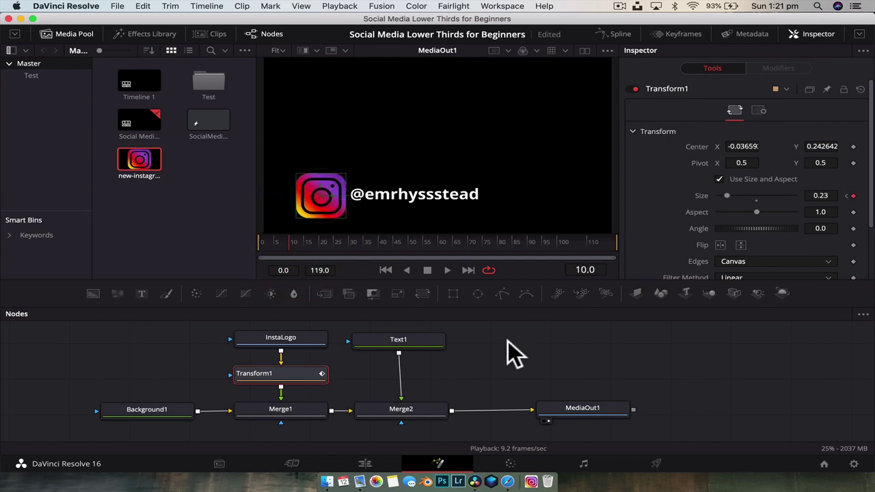
drag(303, 241, 436, 242)
drag(439, 241, 468, 241)
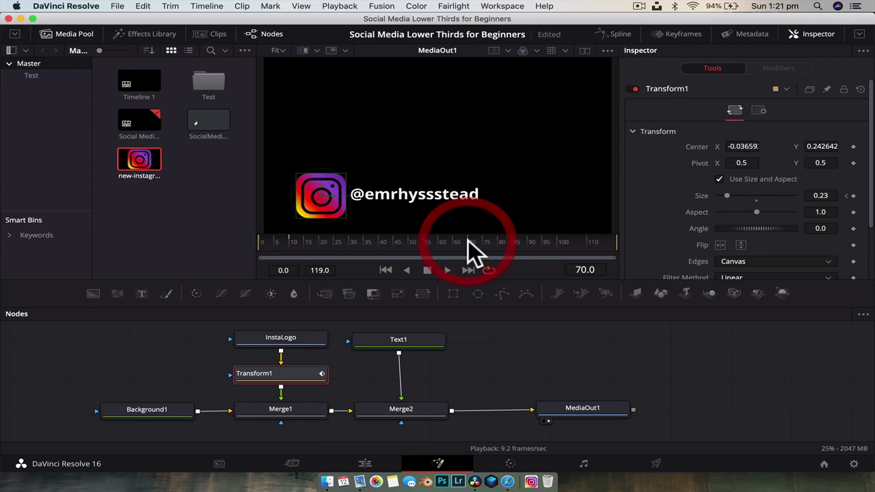
Add a Size hold keyframe at frame 70 and set Size 0 at frame 80, then preview
click(853, 196)
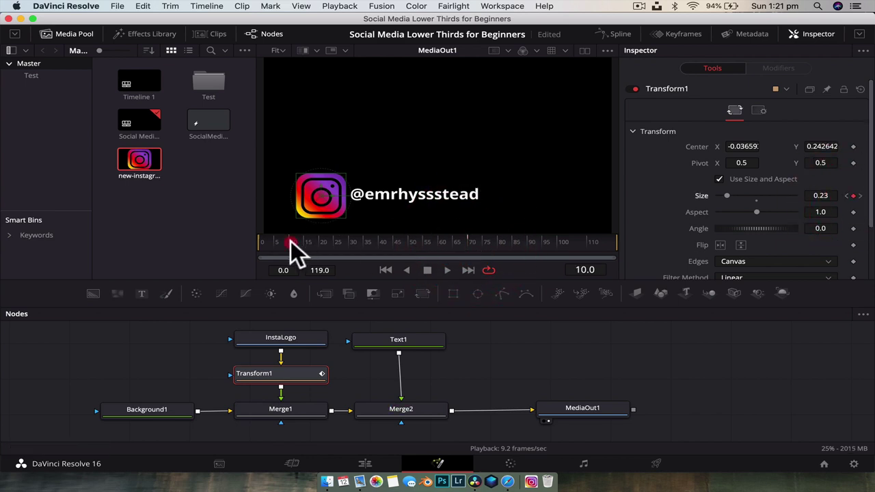
drag(319, 236, 471, 248)
click(498, 238)
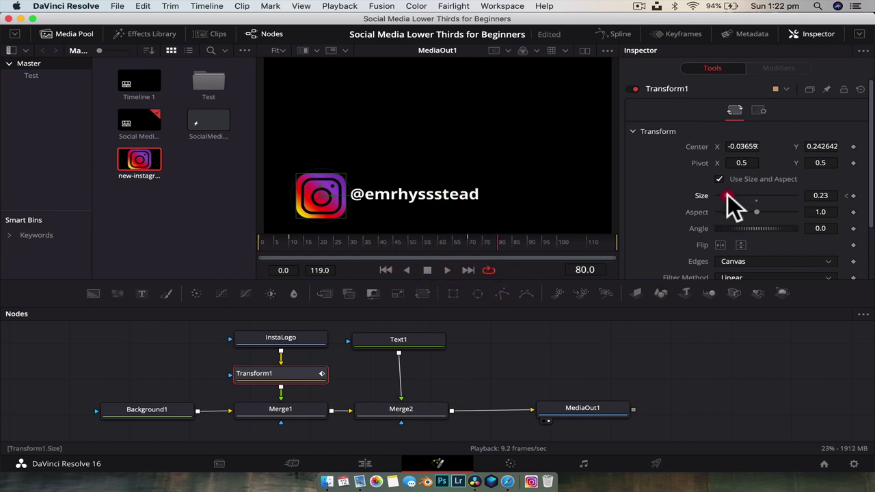
drag(727, 194, 706, 194)
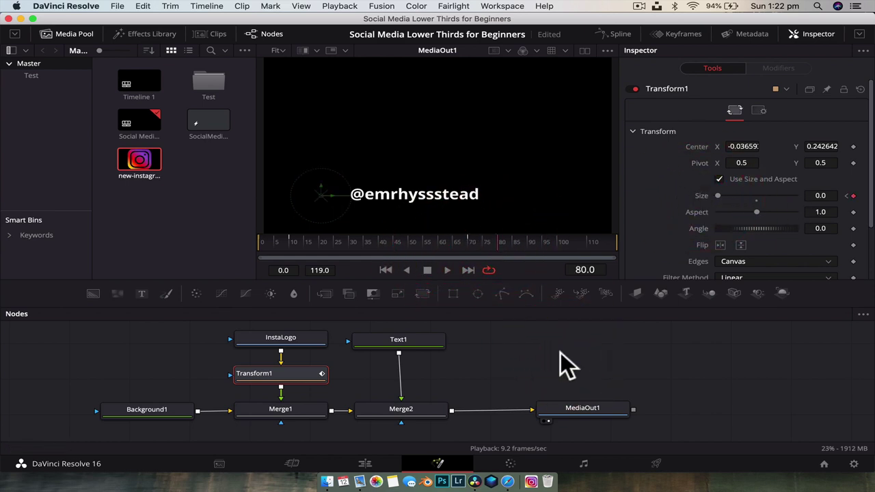
mouse_move(490, 240)
mouse_down()
mouse_move(303, 257)
mouse_move(257, 244)
mouse_move(290, 240)
mouse_up()
drag(374, 244, 289, 243)
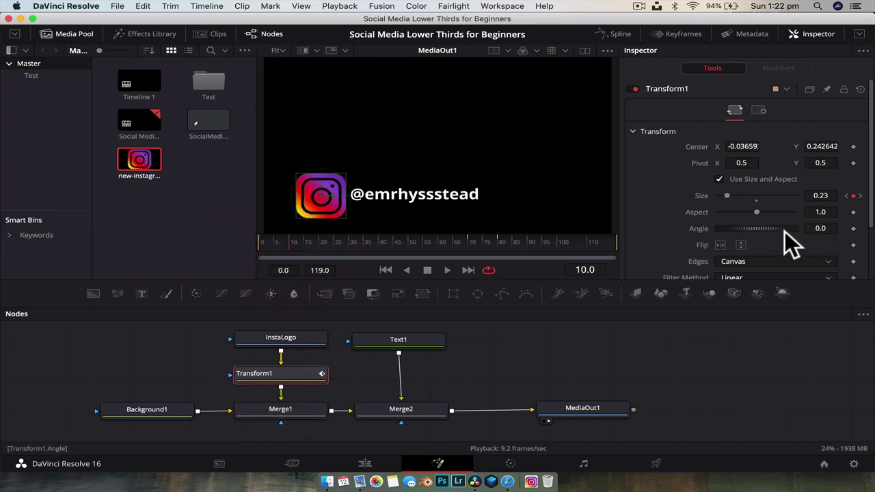
Keyframe Angle 0 at frame 10 and about -175 at frame 0
click(853, 229)
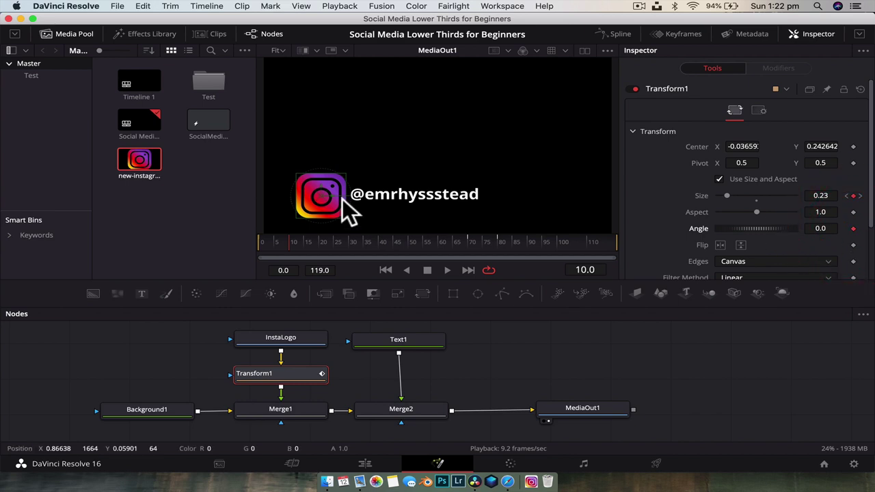
drag(283, 242, 260, 240)
drag(760, 226, 711, 229)
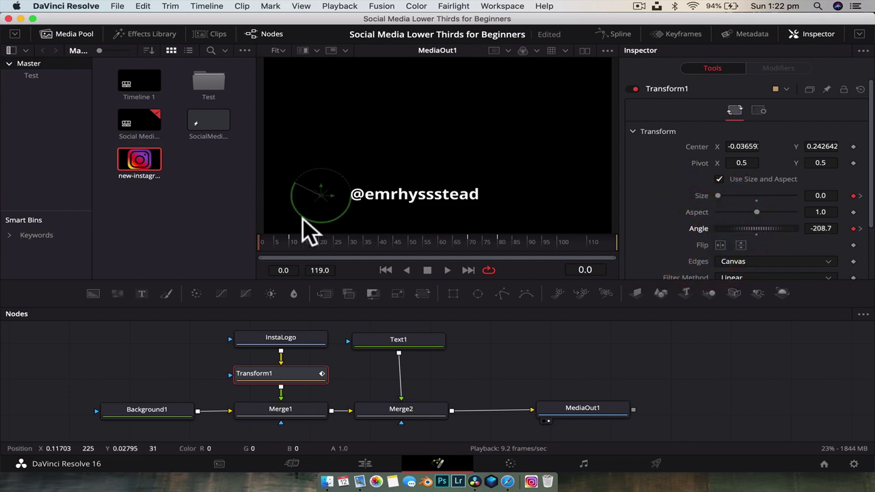
drag(263, 240, 289, 242)
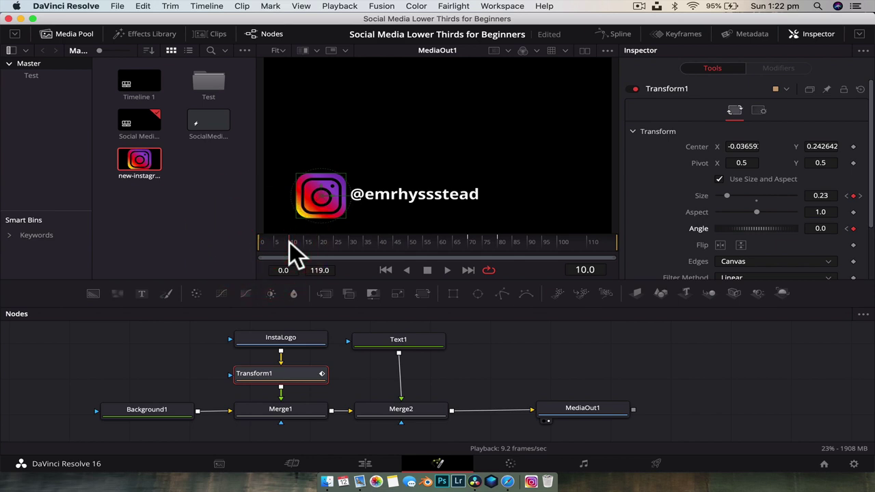
Keyframe Angle 0 at frame 70 and -234.8 at frame 80
drag(289, 242, 469, 239)
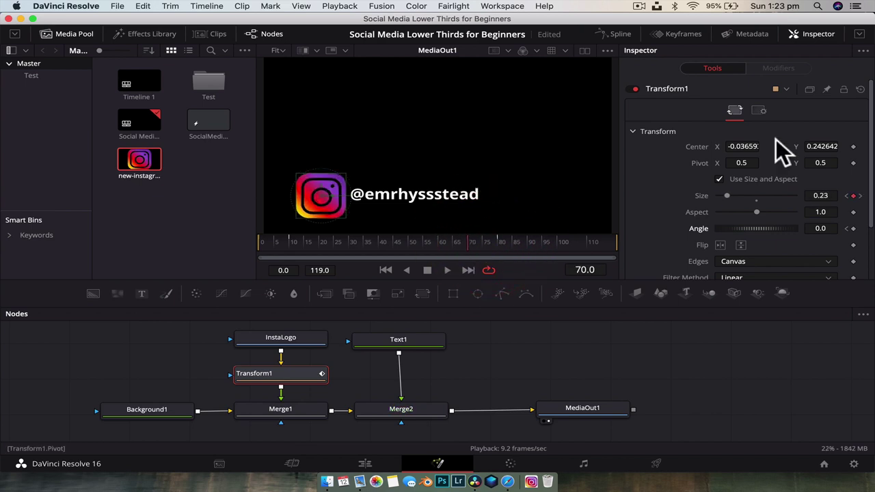
click(852, 228)
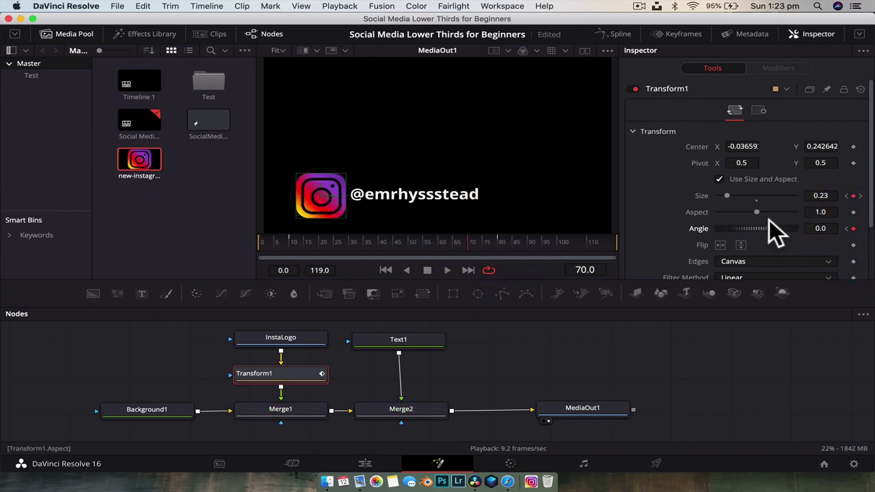
drag(466, 239, 498, 240)
drag(765, 229, 706, 231)
drag(474, 241, 288, 242)
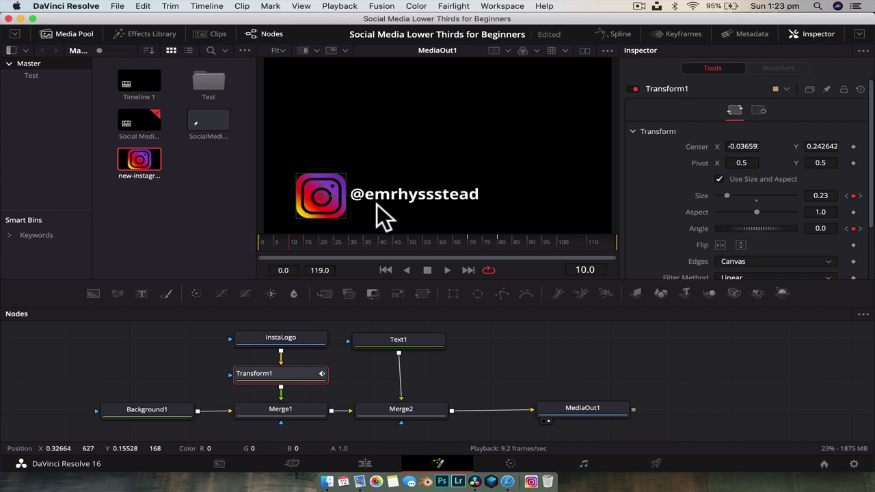
Move the Text1 node down to sit just above Merge2, then reselect it
click(407, 339)
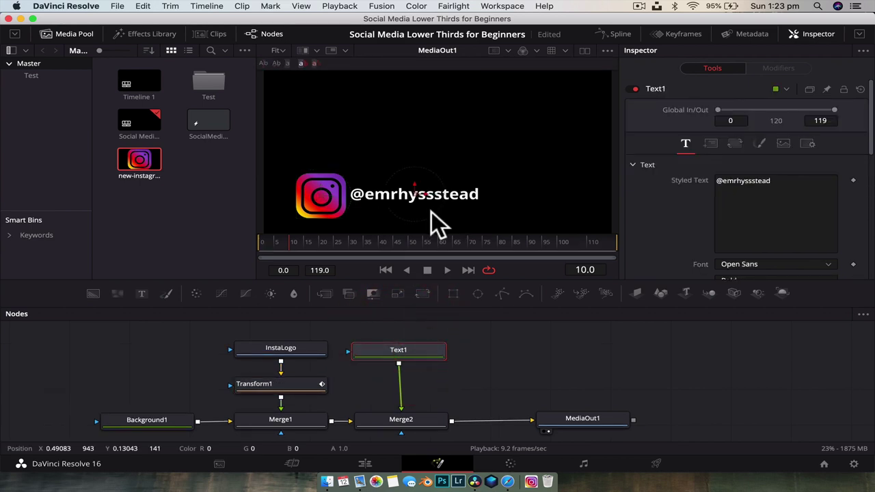
drag(427, 193, 426, 208)
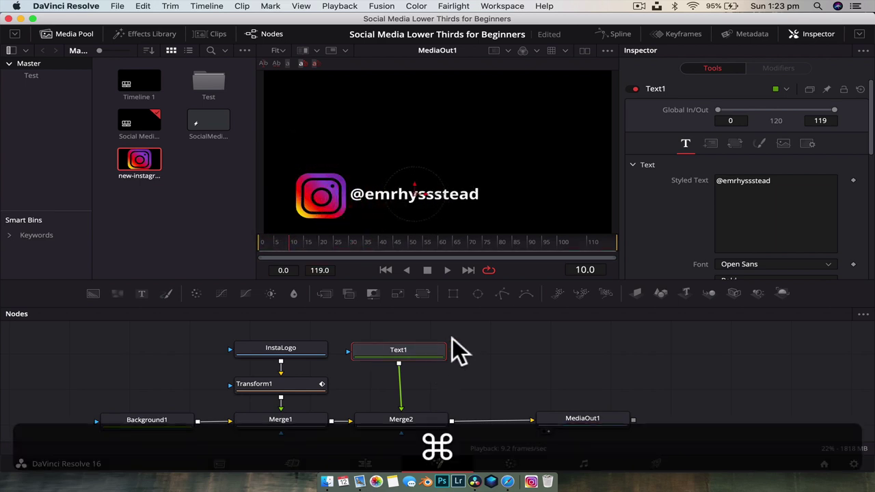
click(470, 353)
drag(419, 348, 421, 379)
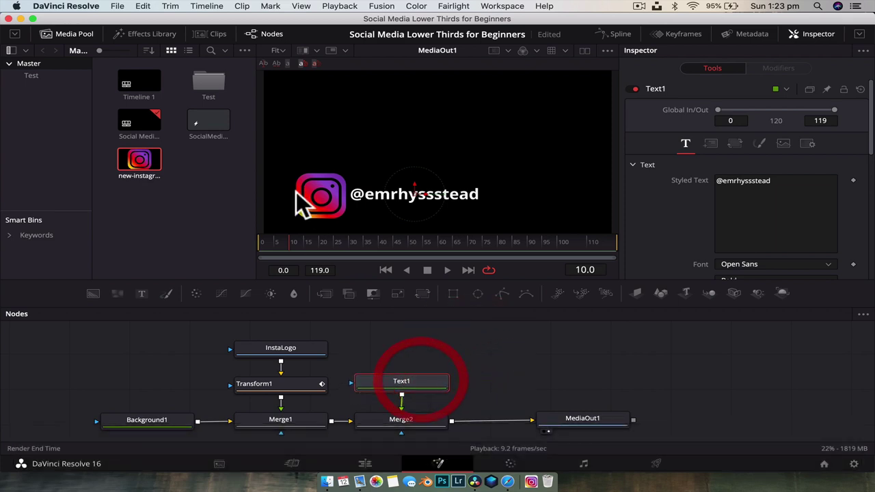
click(429, 358)
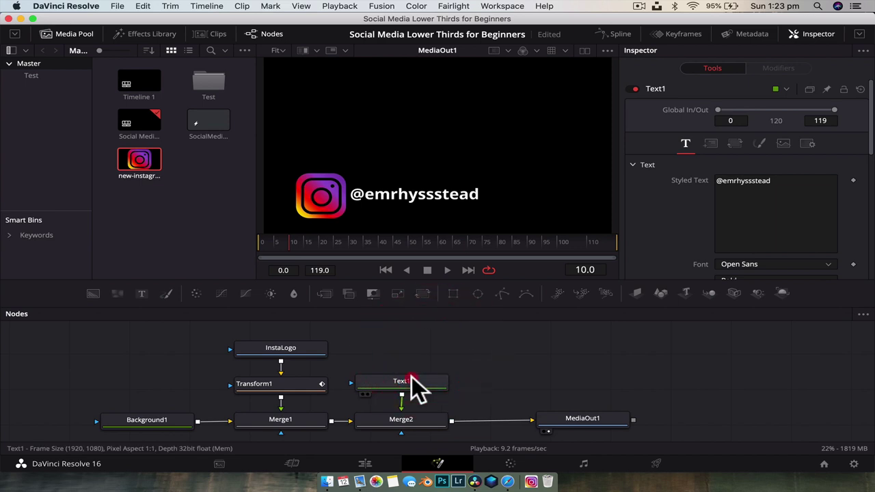
click(411, 377)
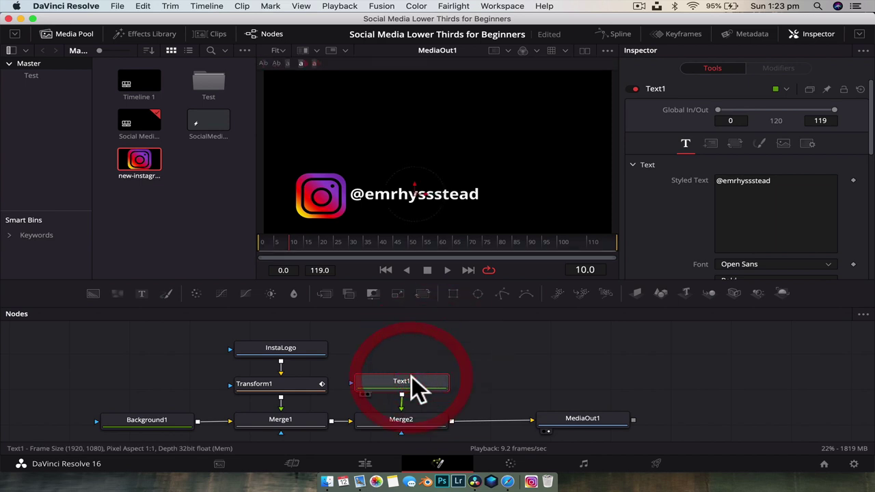
Add an inverted Rectangle mask over the logo to Text1, then slide the text left under it
click(455, 293)
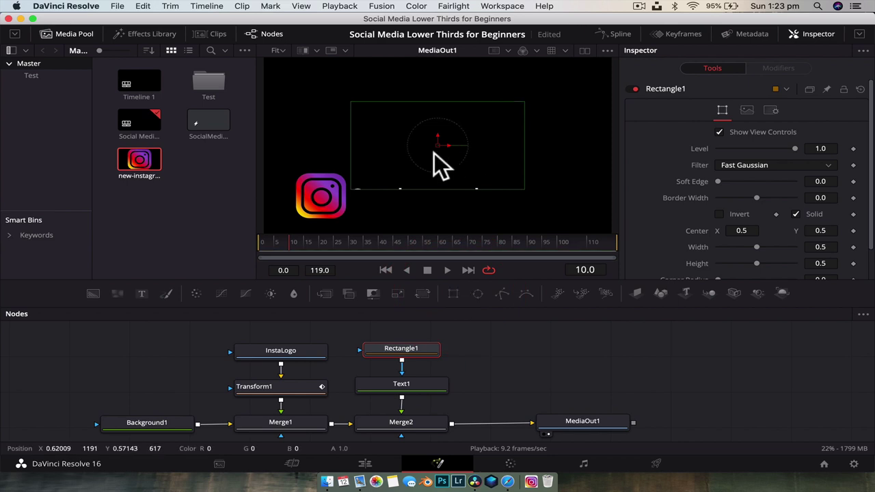
drag(438, 144, 258, 187)
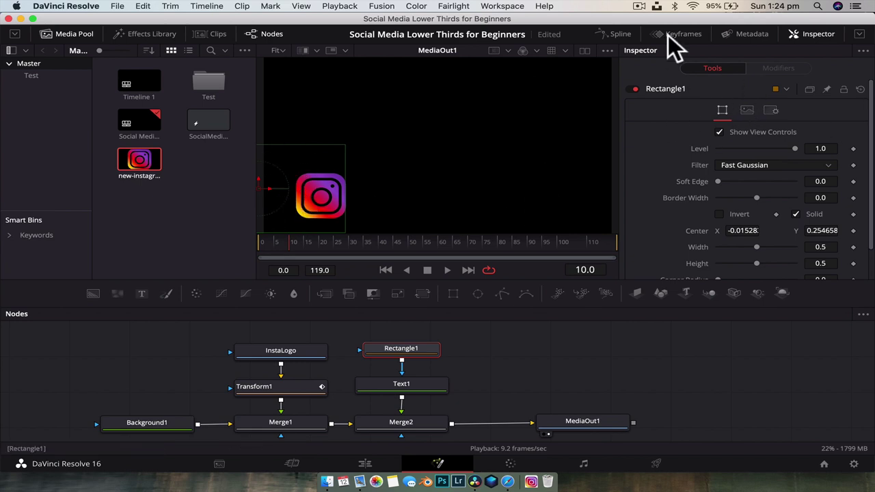
click(719, 214)
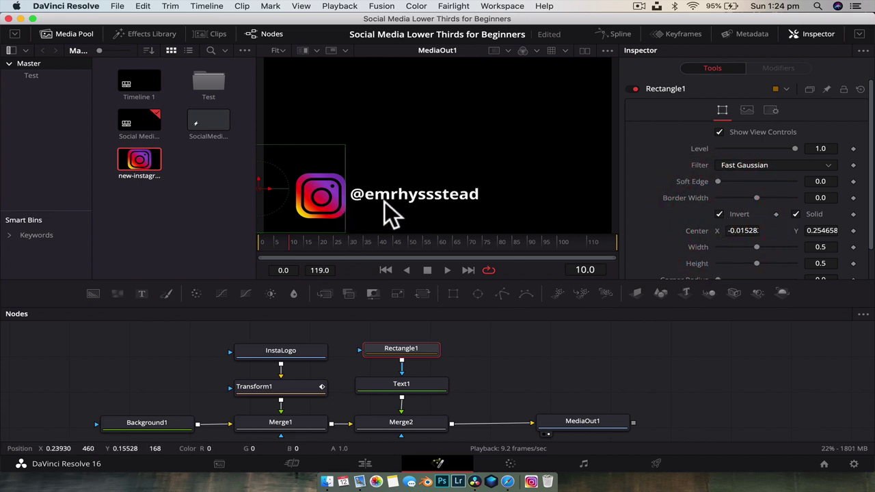
click(423, 386)
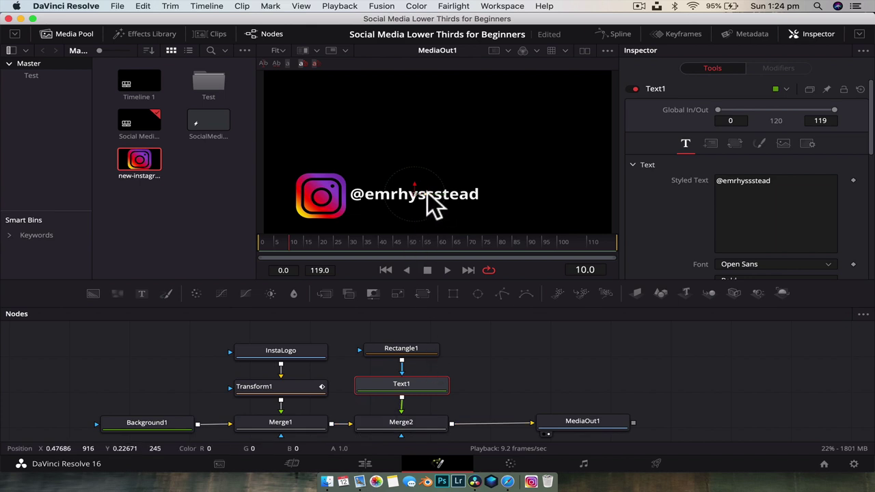
drag(413, 195, 407, 197)
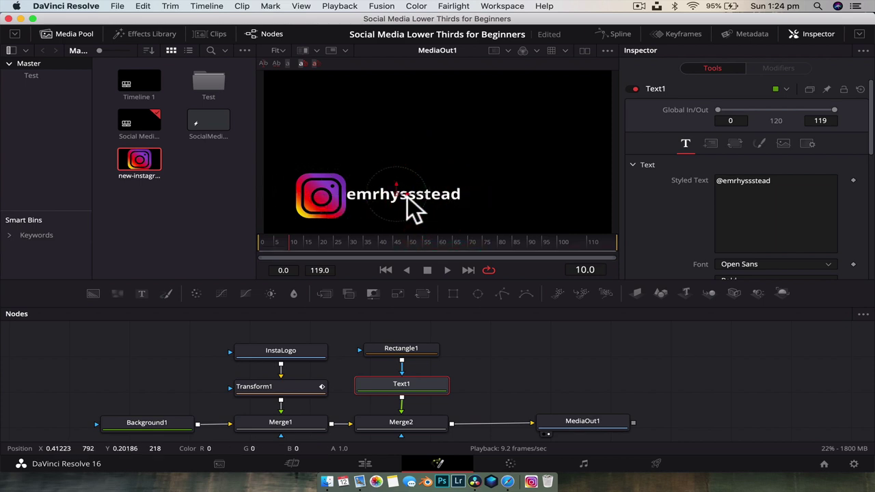
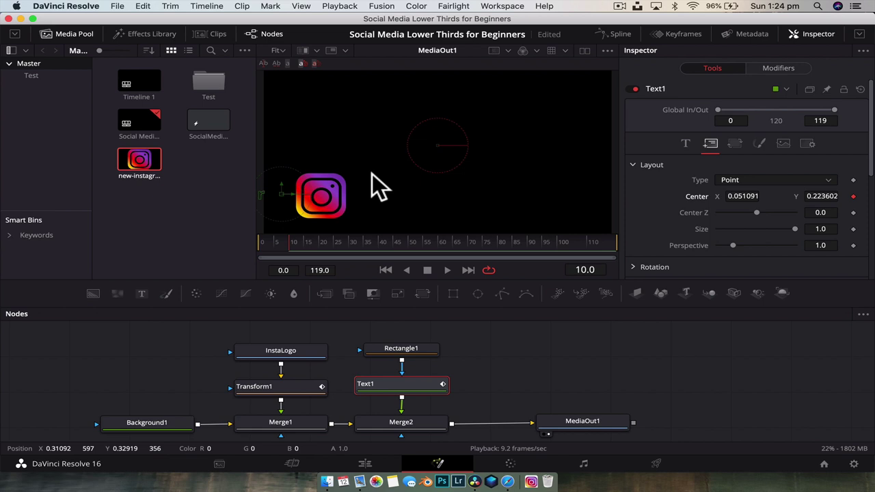
Slide the handle text out from behind the logo to X 0.437117 at frame 15
click(302, 205)
drag(290, 193, 426, 194)
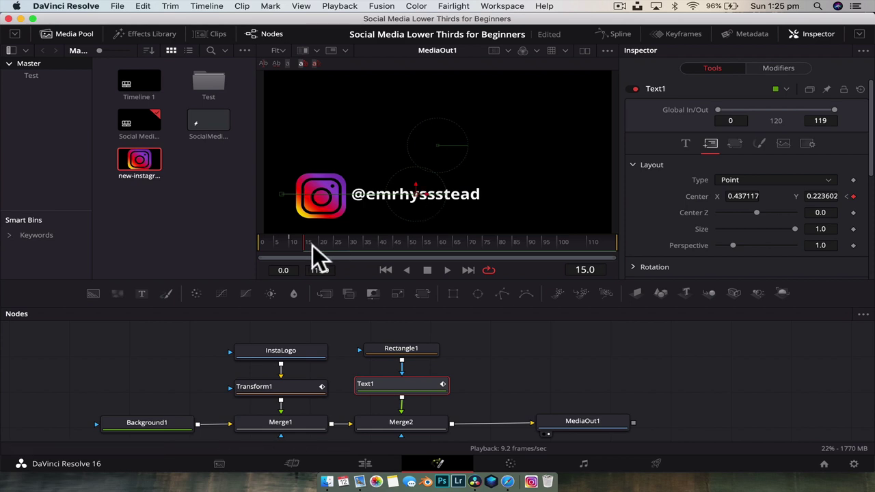
drag(312, 246, 383, 242)
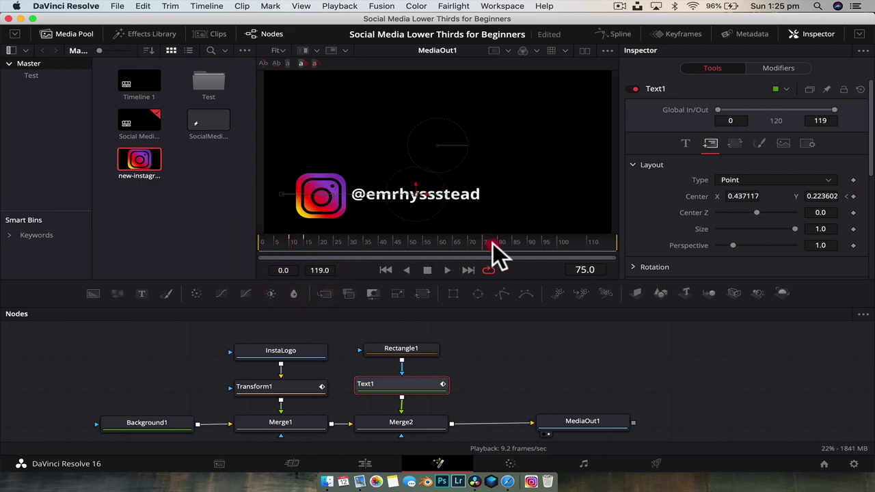
Hold the text's Center with a keyframe at frame 65 and slide it back behind the logo at 70
drag(493, 244, 454, 241)
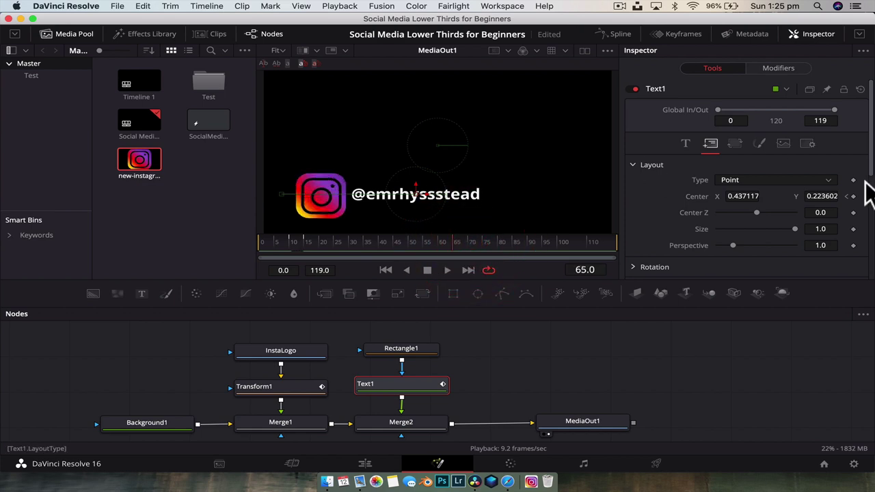
click(853, 196)
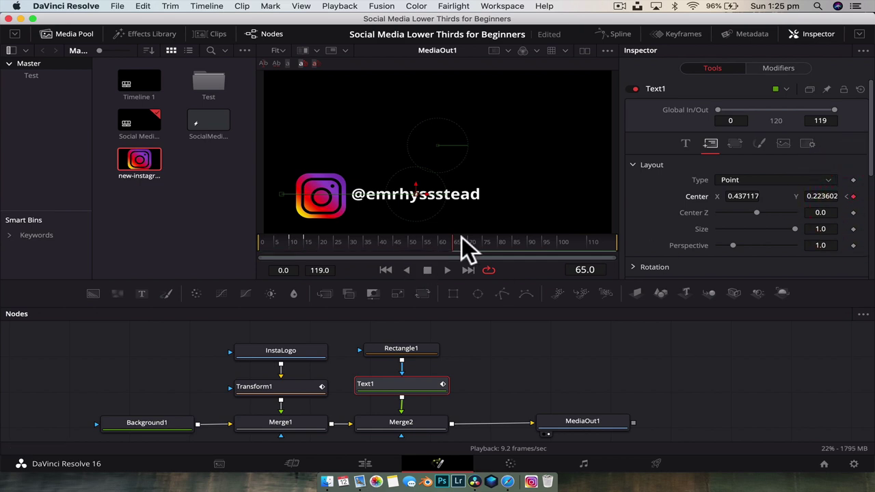
drag(455, 239, 469, 240)
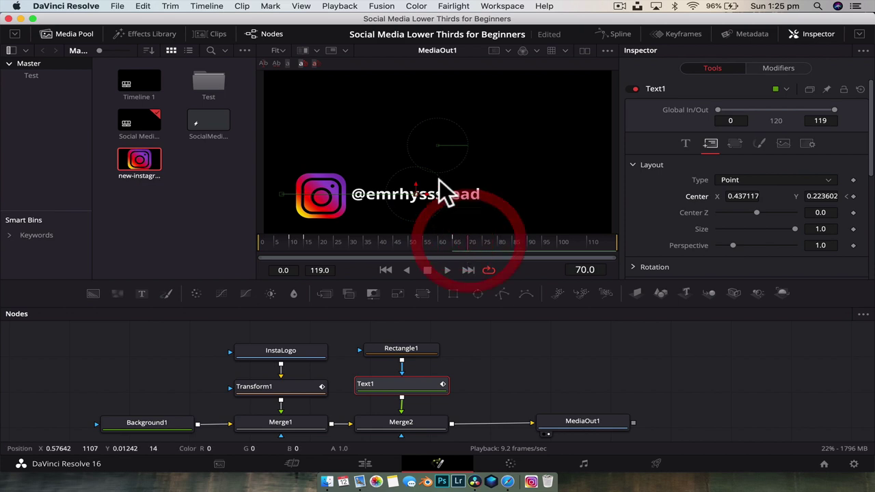
drag(422, 192, 287, 190)
Scrub between frames 15 and 65 to preview the handle sliding out and back
drag(464, 242, 311, 234)
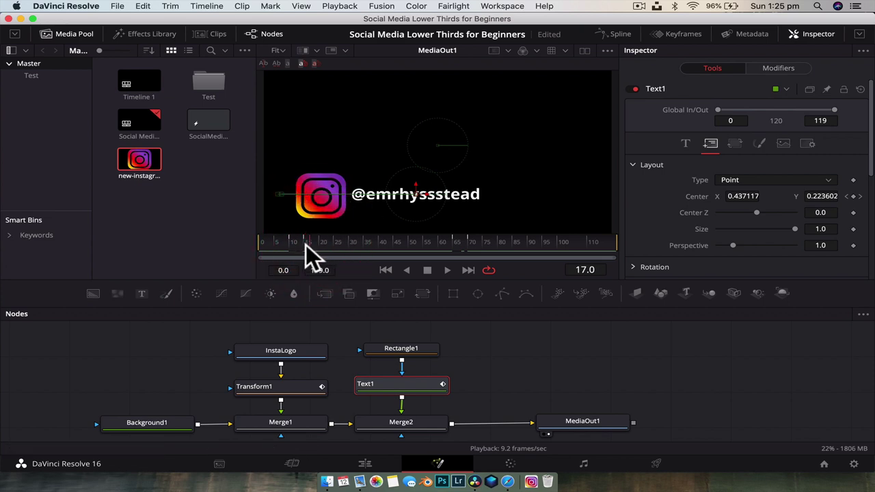
click(304, 243)
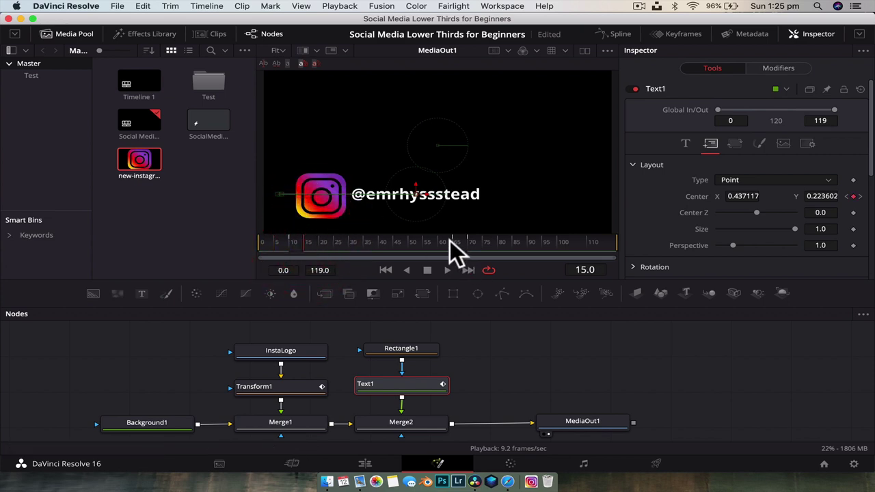
drag(454, 240, 267, 243)
click(496, 363)
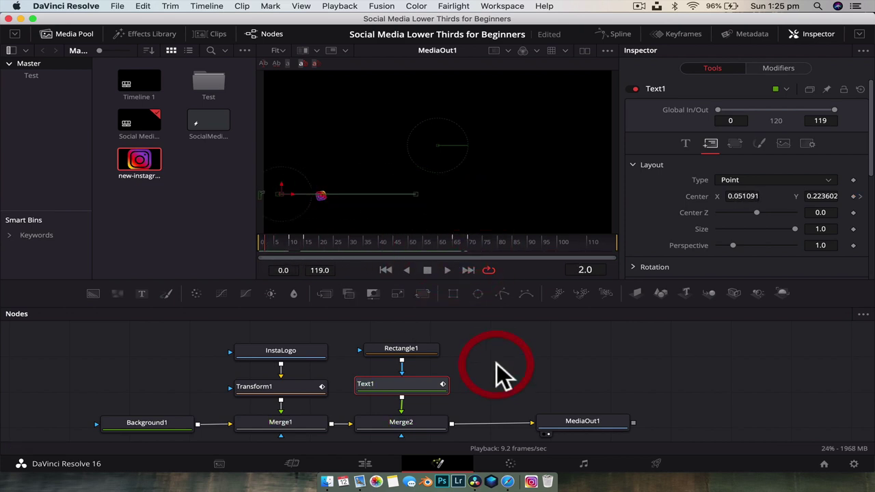
click(525, 356)
key(space)
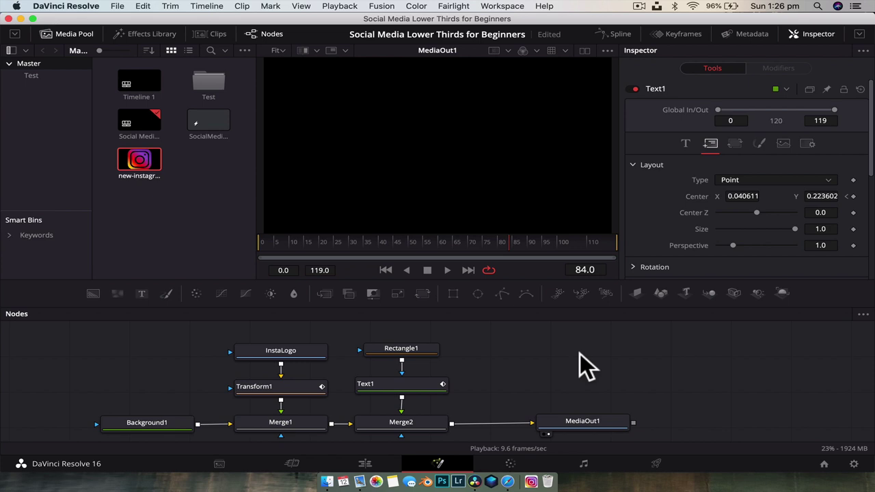
drag(428, 239, 263, 239)
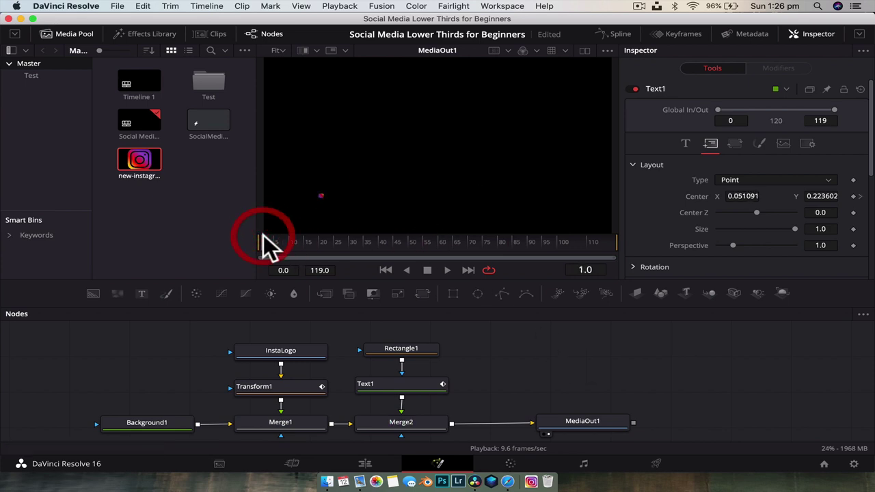
drag(326, 239, 372, 239)
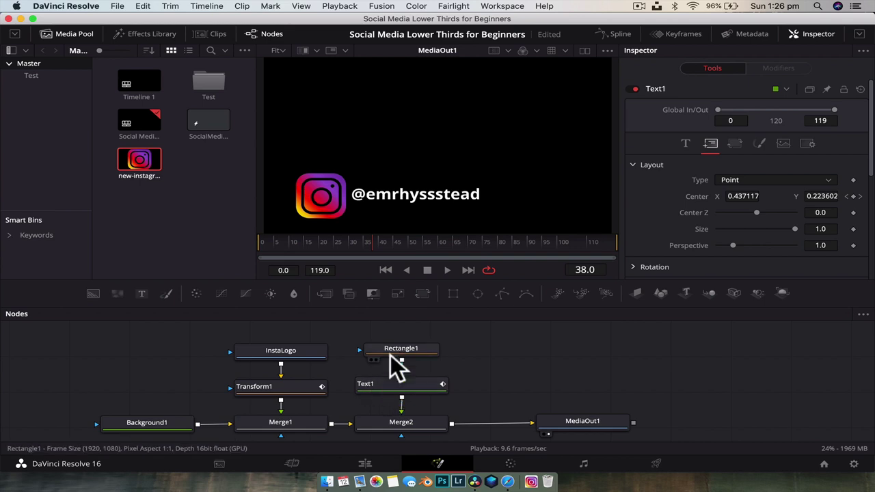
mouse_move(391, 348)
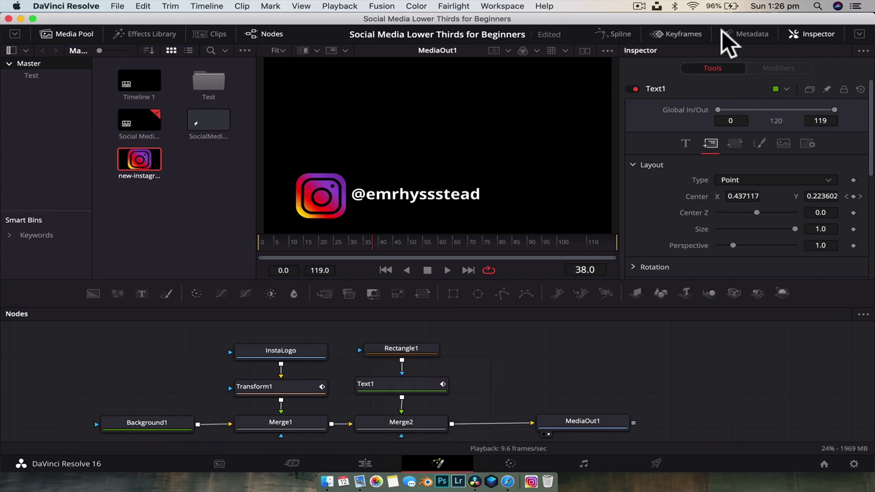
Enlarge the Spline editor and show Transform1's Size and Angle curves
click(818, 34)
click(817, 33)
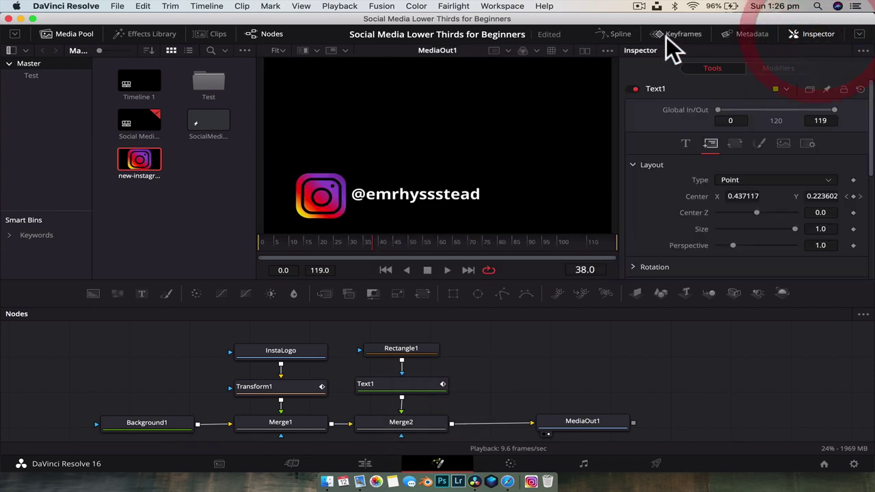
click(270, 33)
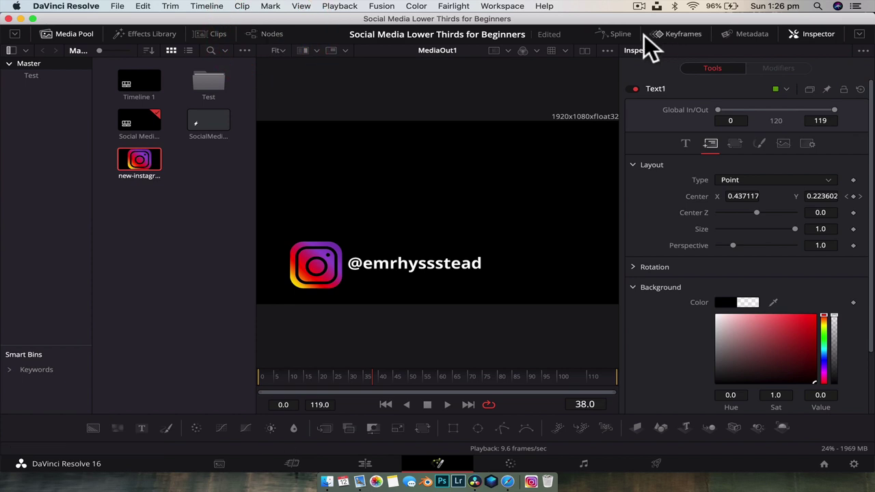
click(616, 34)
drag(542, 320, 546, 231)
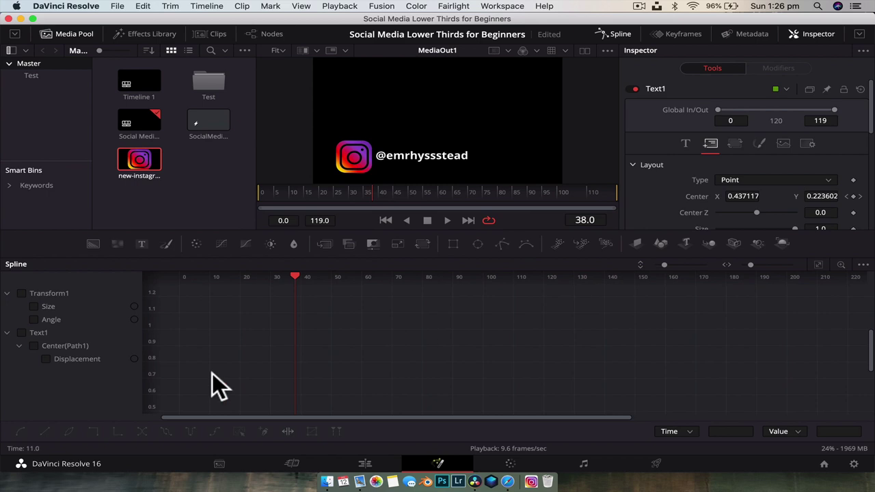
click(22, 293)
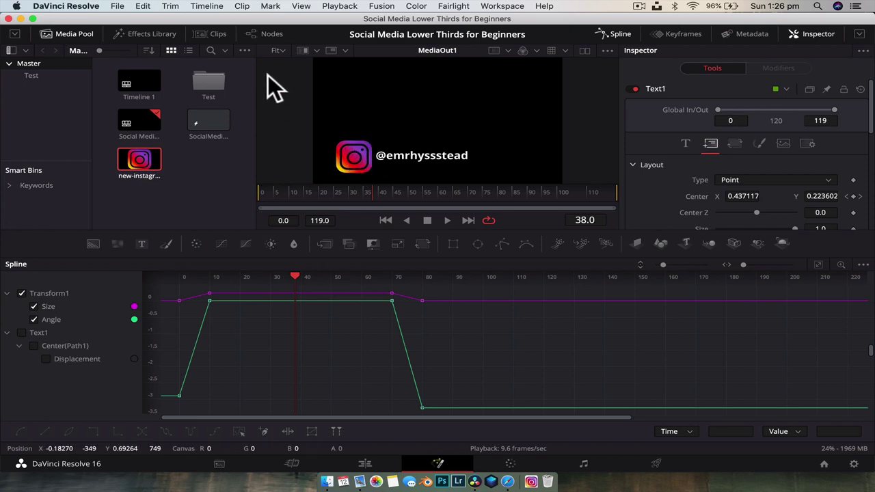
Select the Transform1 node, then close the Nodes panel so the curves span the full width
click(272, 35)
click(274, 341)
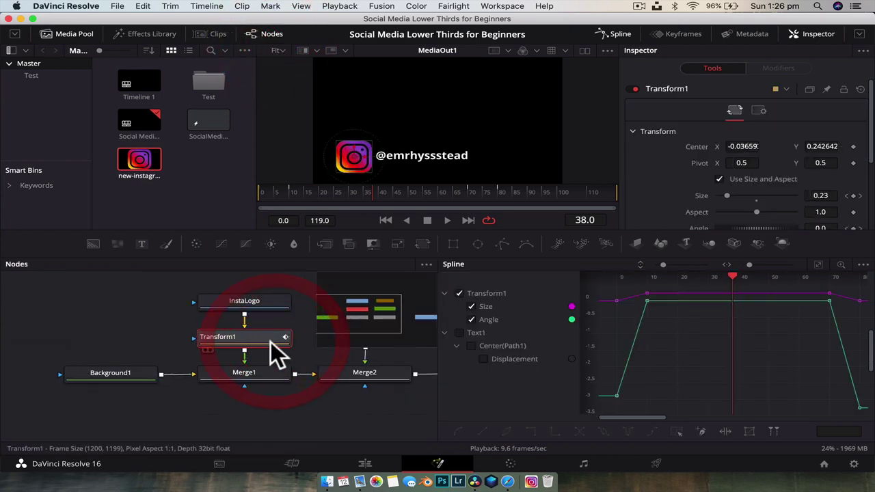
click(264, 35)
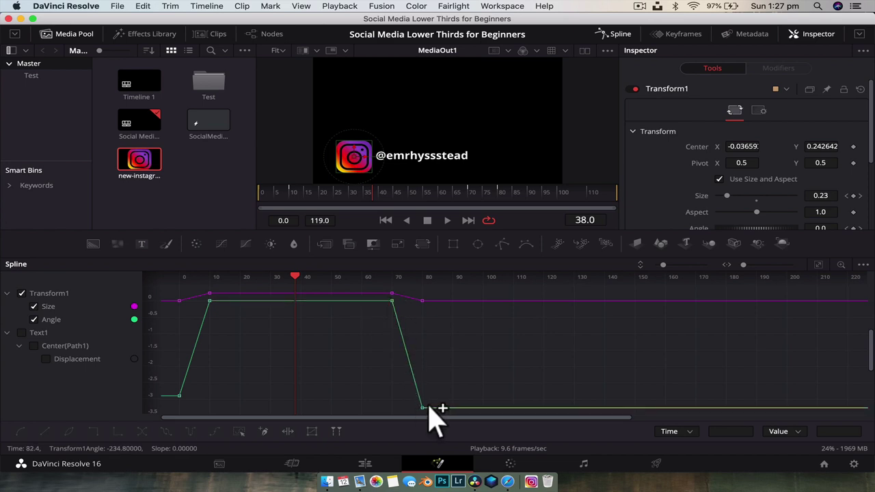
Smooth the Angle curve's keyframes at frames 0 and 80
click(179, 395)
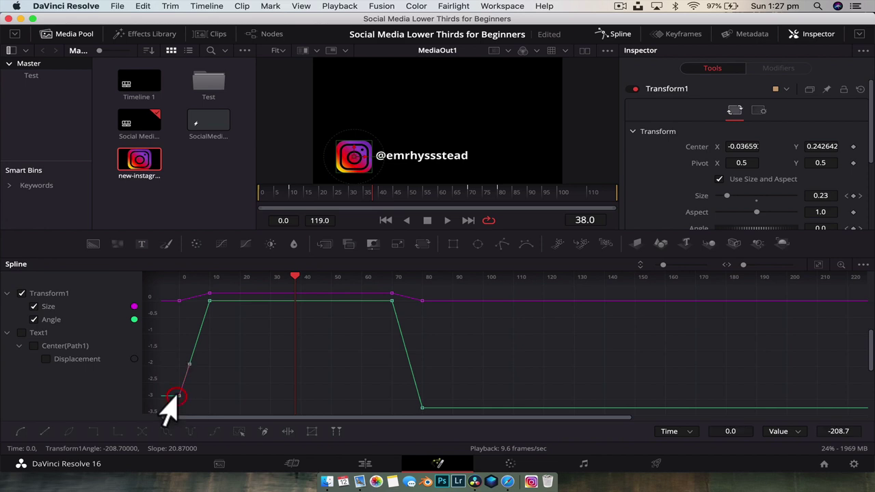
click(23, 430)
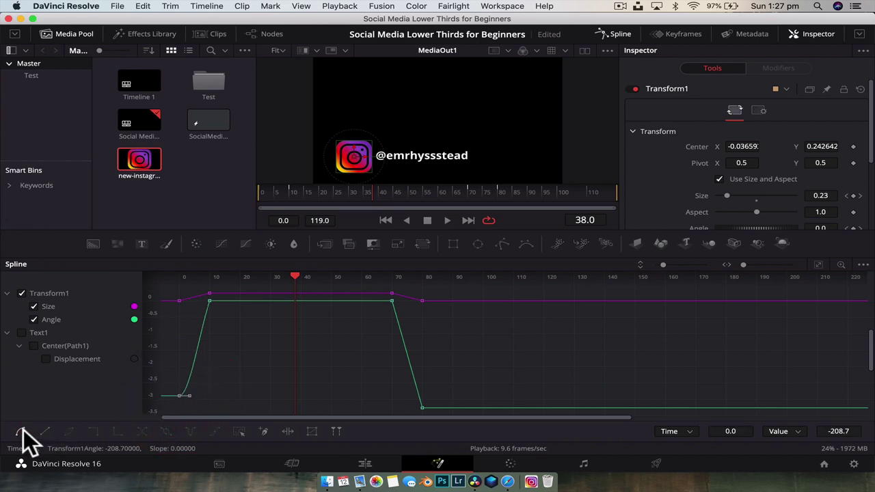
click(192, 407)
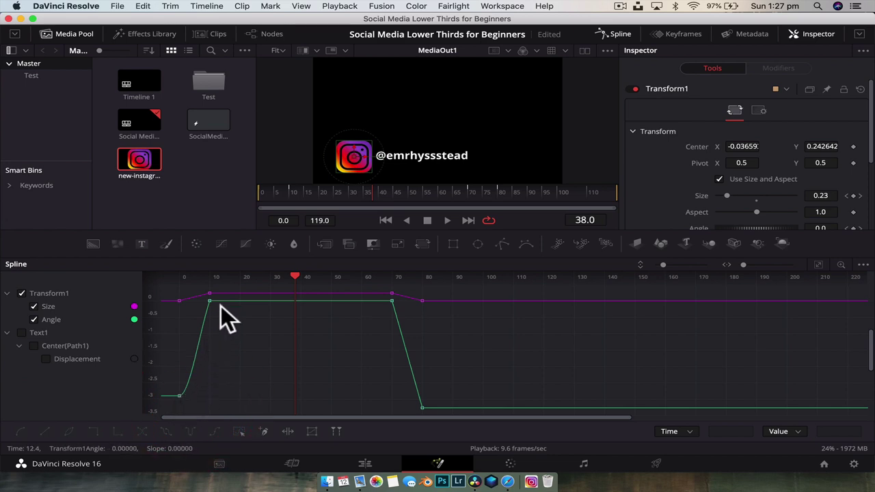
click(422, 408)
click(24, 430)
click(381, 380)
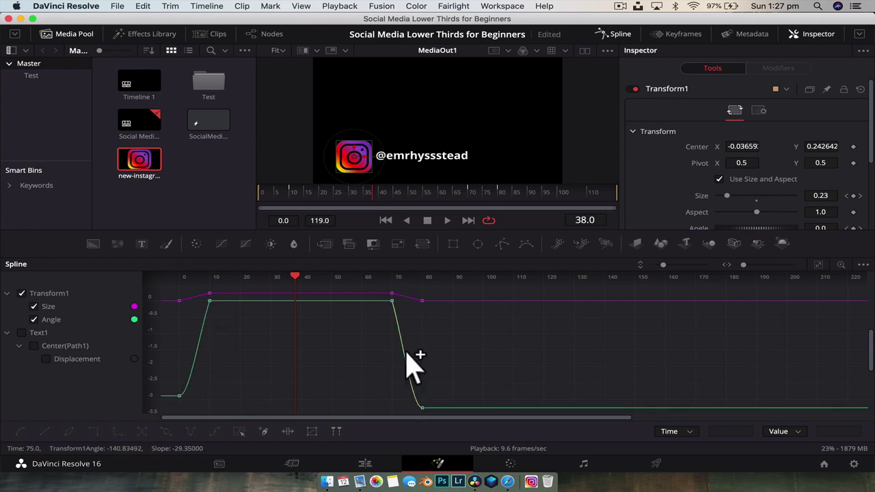
Inspect the Angle keyframes at frames 10 and 70
click(208, 299)
click(223, 328)
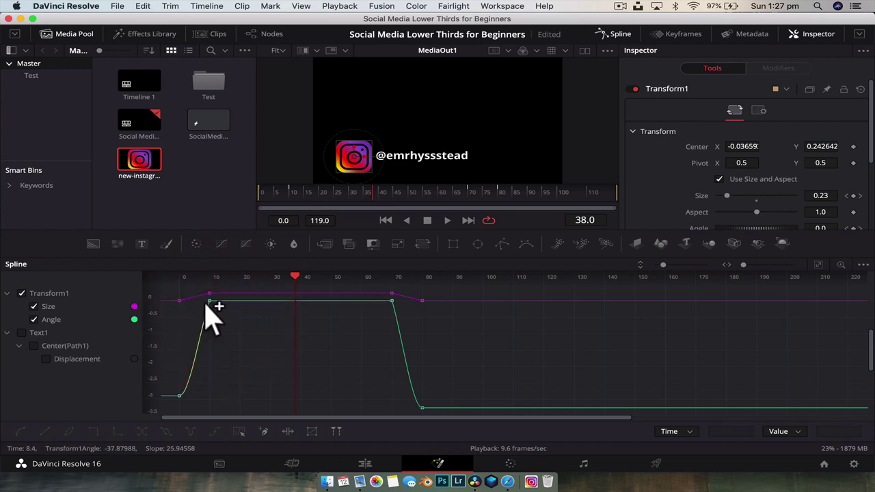
click(209, 300)
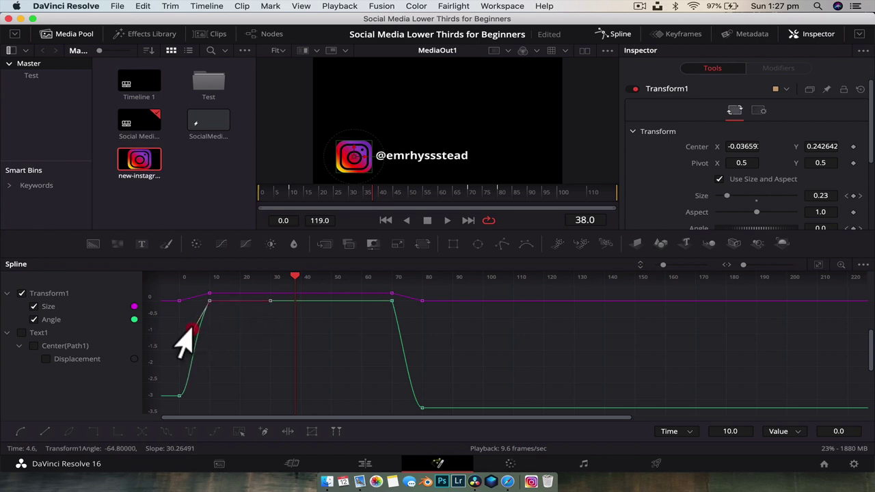
click(235, 319)
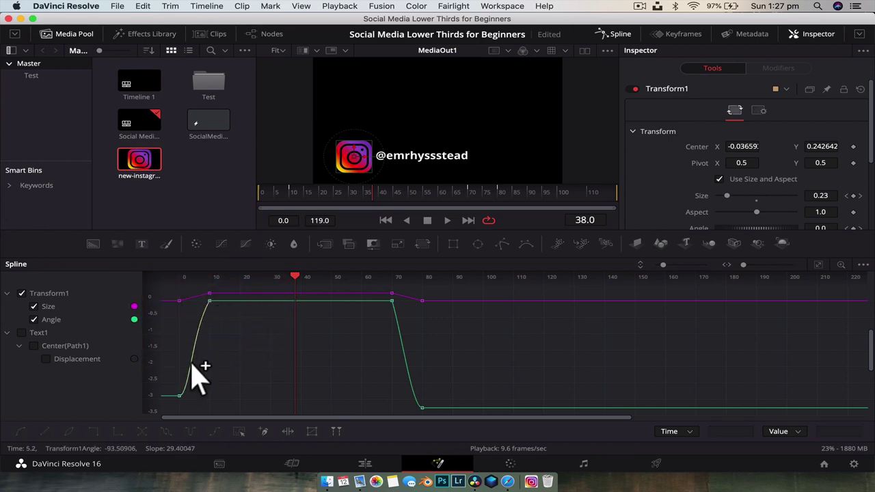
click(391, 301)
click(395, 342)
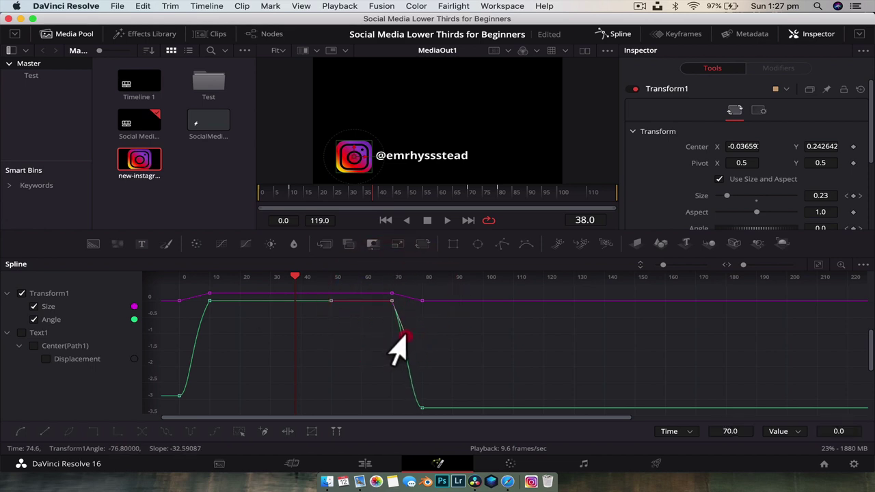
click(454, 341)
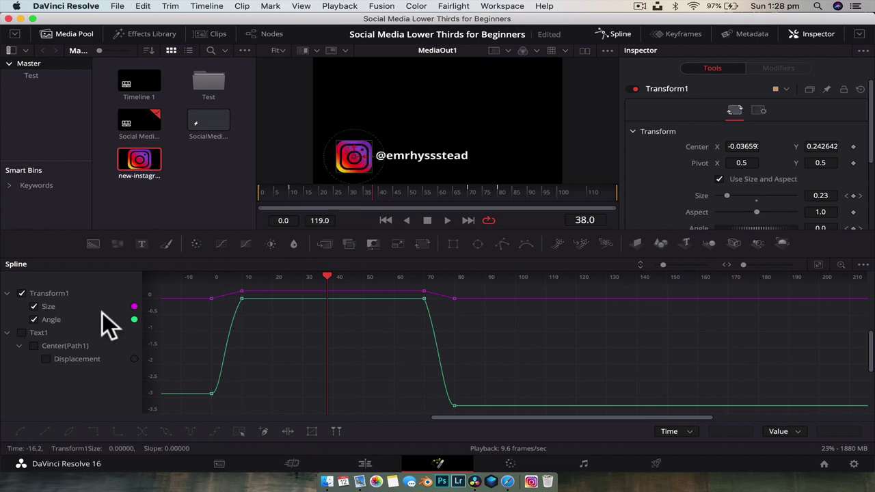
Smooth the Size keyframes and reshape their ease handles at frames 10 and 70
click(211, 298)
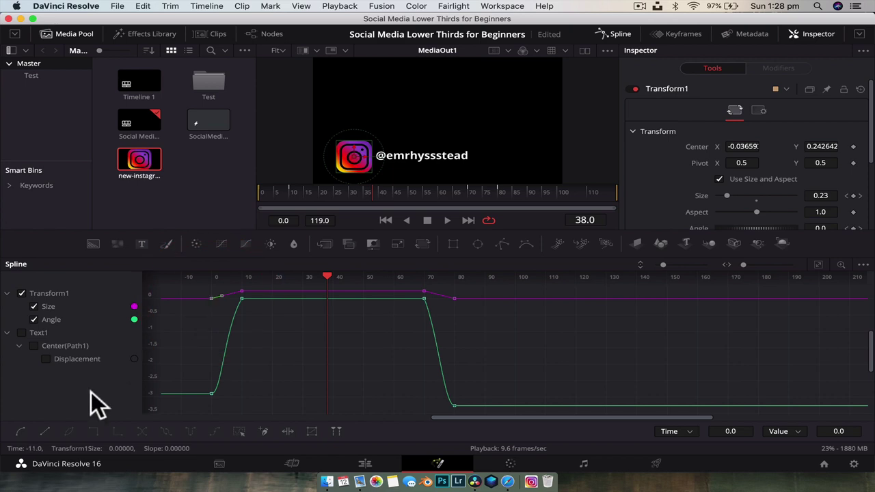
click(21, 430)
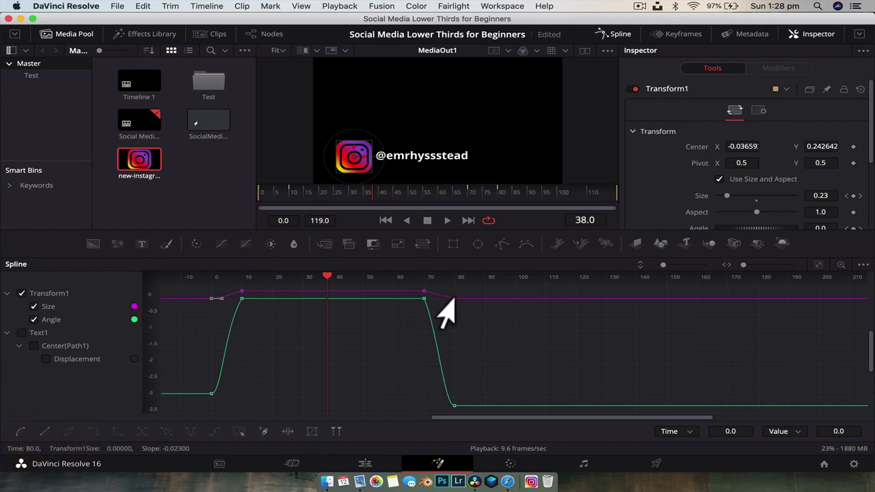
click(454, 298)
click(20, 432)
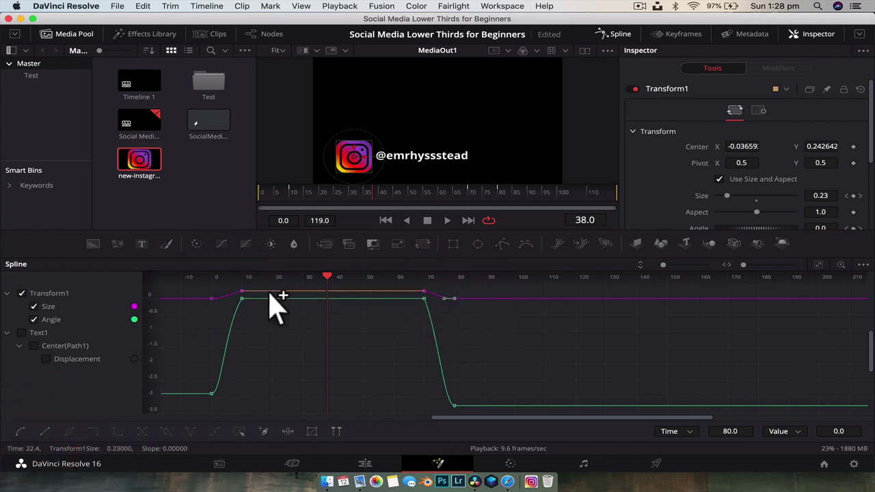
click(239, 296)
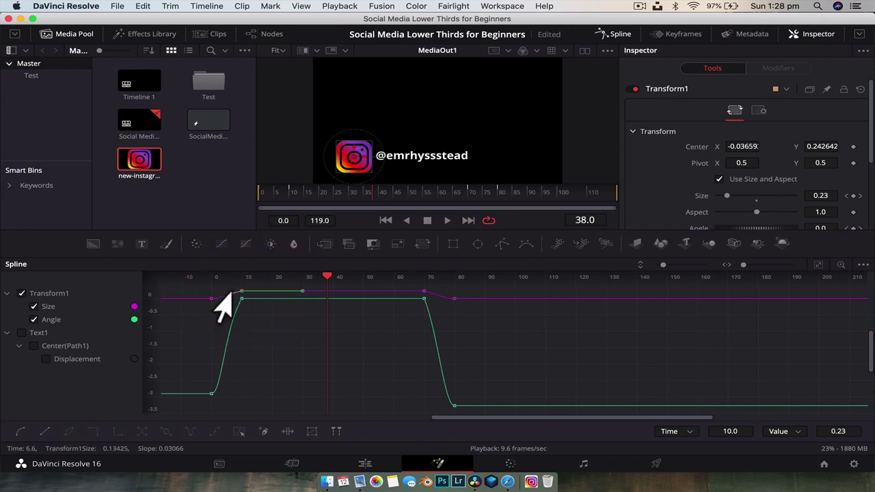
drag(216, 295, 211, 293)
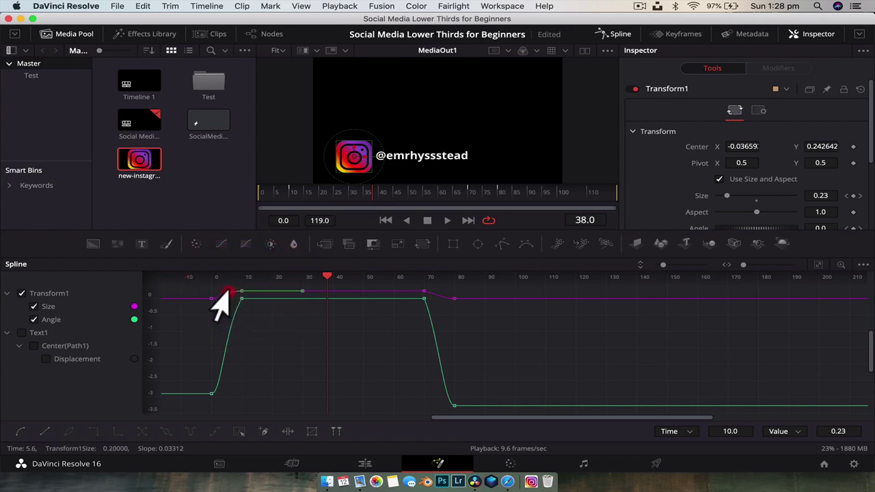
click(424, 292)
drag(419, 298, 423, 296)
Save the project and hide Transform1's curves from the graph
scroll(219, 302, left, 4)
scroll(219, 302, up, 2)
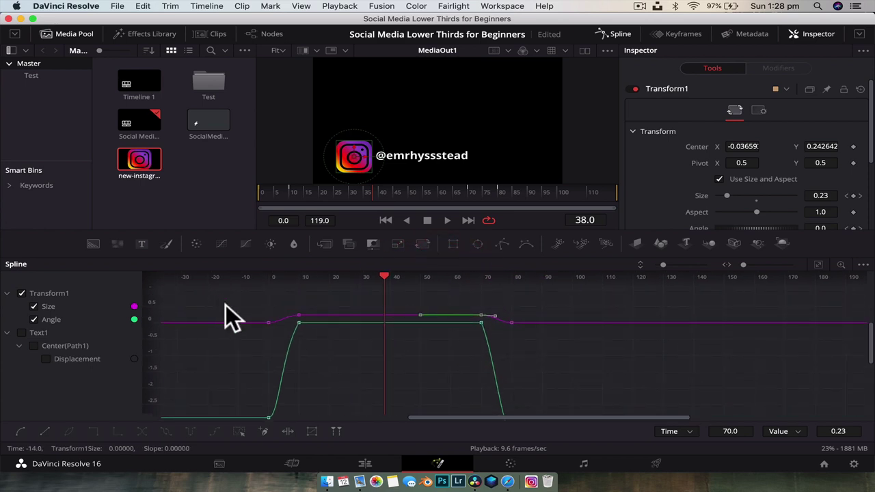
scroll(226, 305, up, 2)
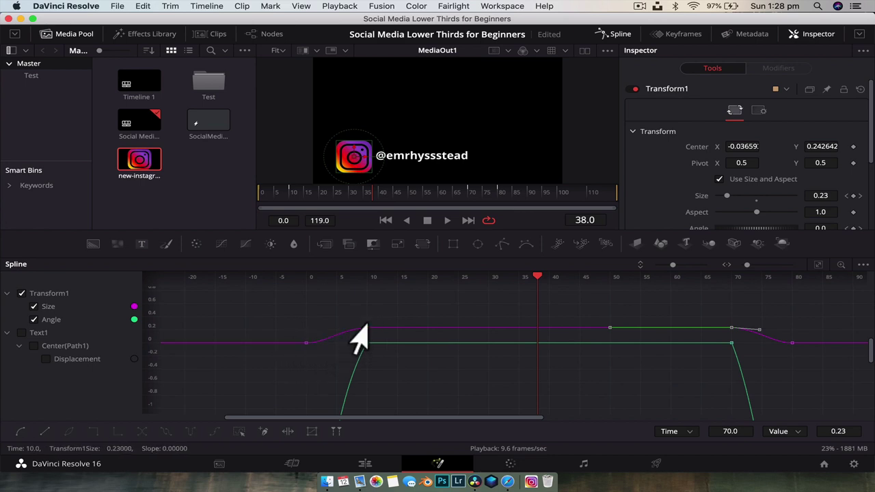
key(super+f)
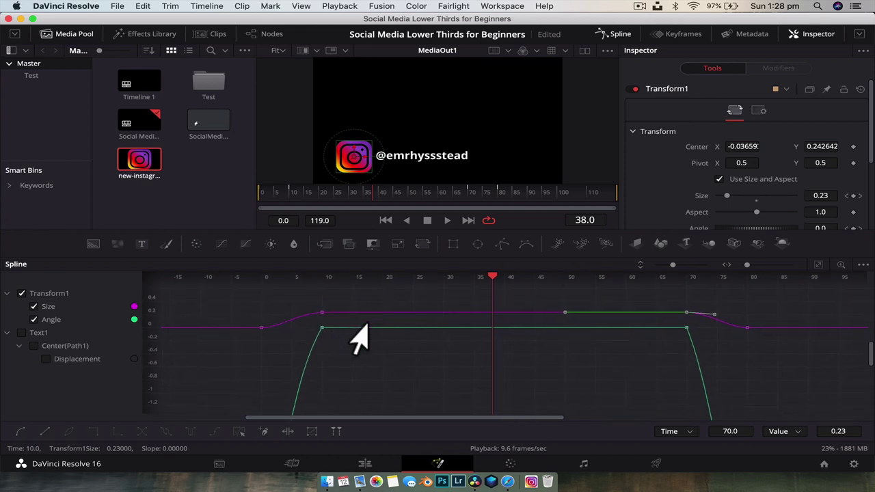
click(22, 293)
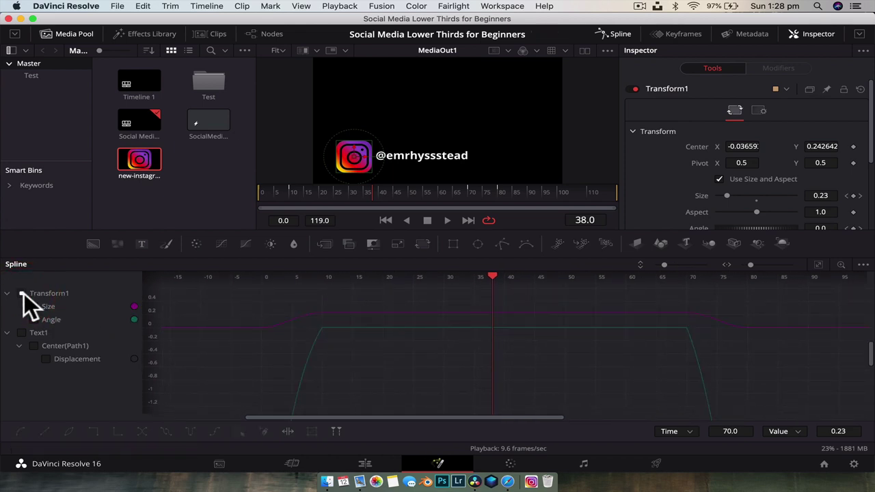
Show Text1's Displacement curve, zoom to fit, and smooth all its keyframes
click(34, 345)
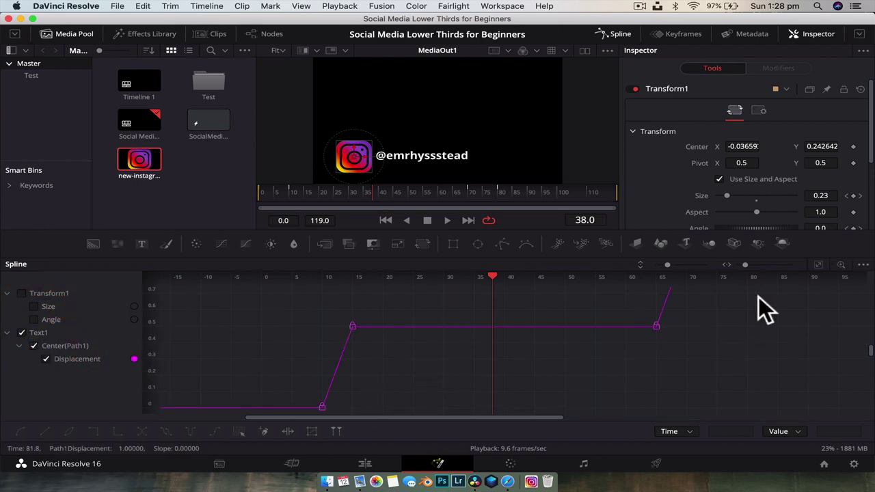
click(819, 264)
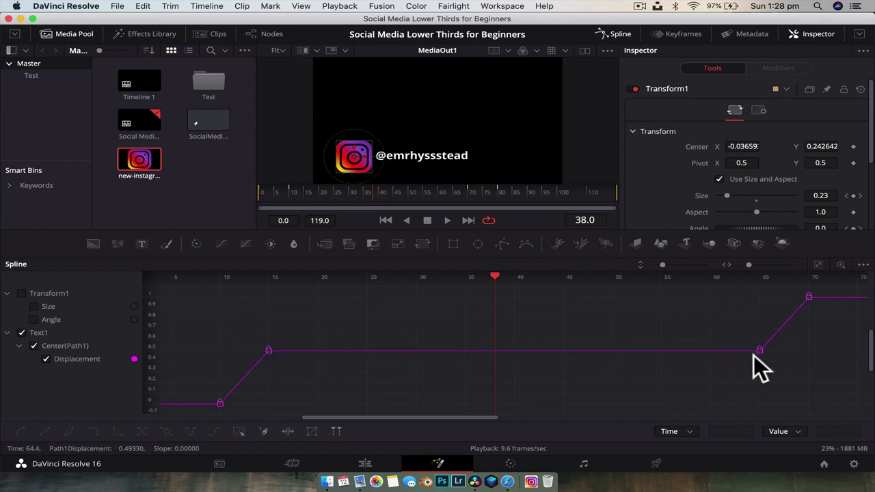
click(220, 403)
click(20, 431)
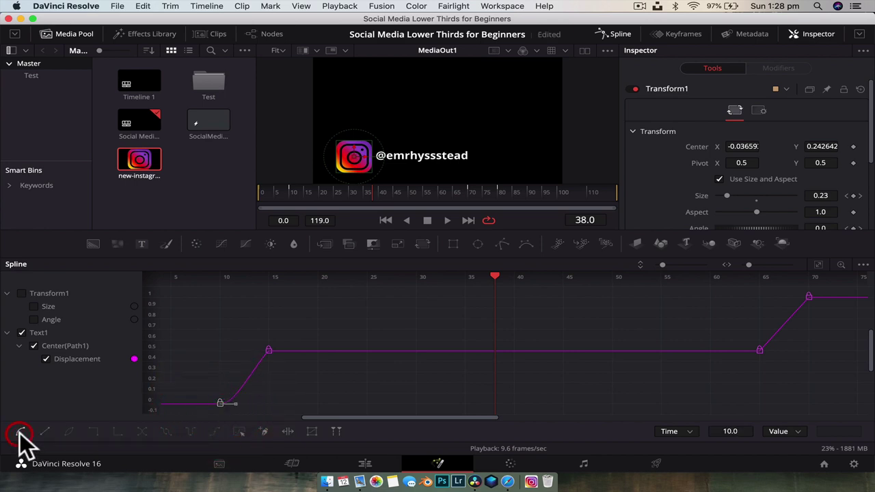
key(ctrl+a)
key(shift+s)
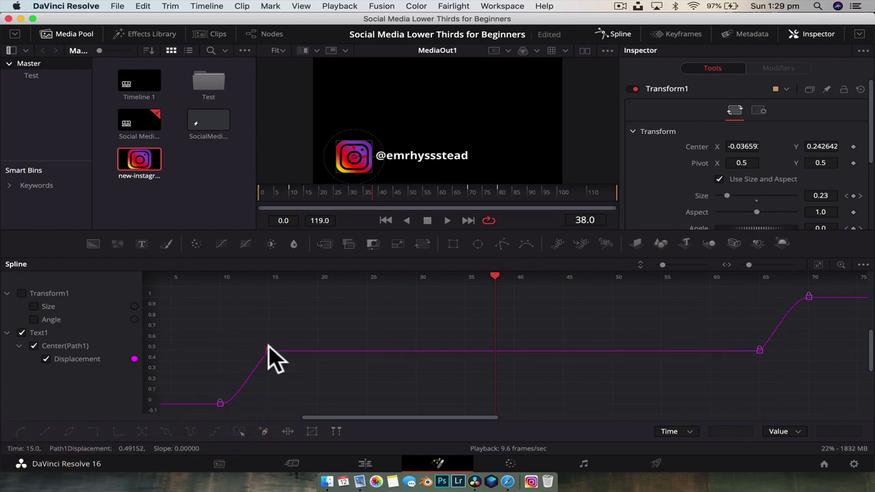
Lengthen the eases around the frame-15 and frame-65 Displacement keyframes
drag(259, 357, 243, 358)
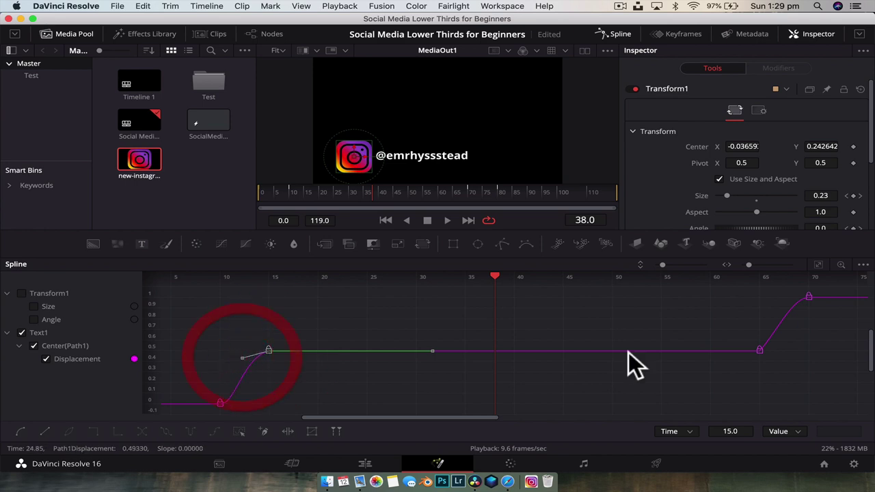
click(757, 352)
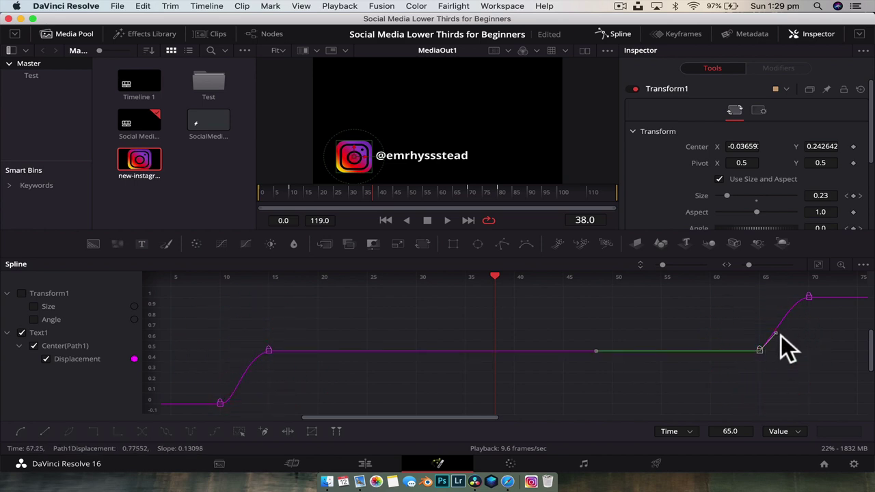
drag(765, 336, 780, 364)
click(780, 363)
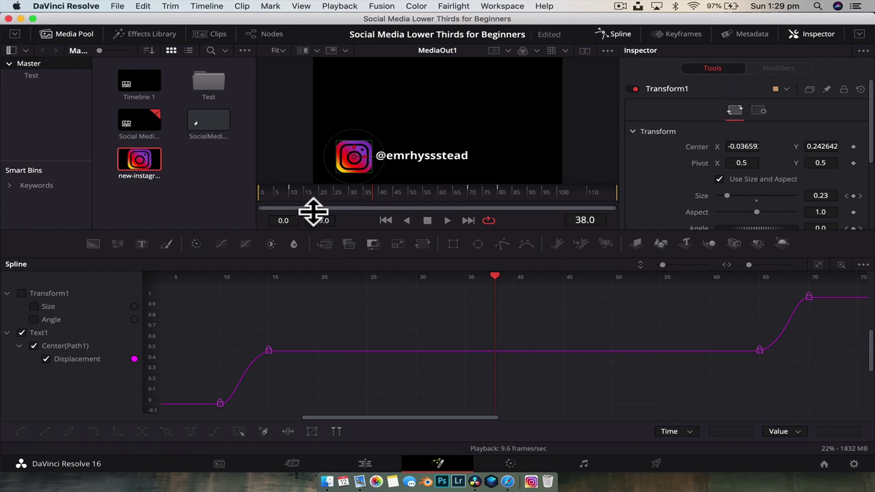
Return the playhead to frame 0 and show the node graph beside the spline graph
click(278, 191)
drag(278, 189, 255, 190)
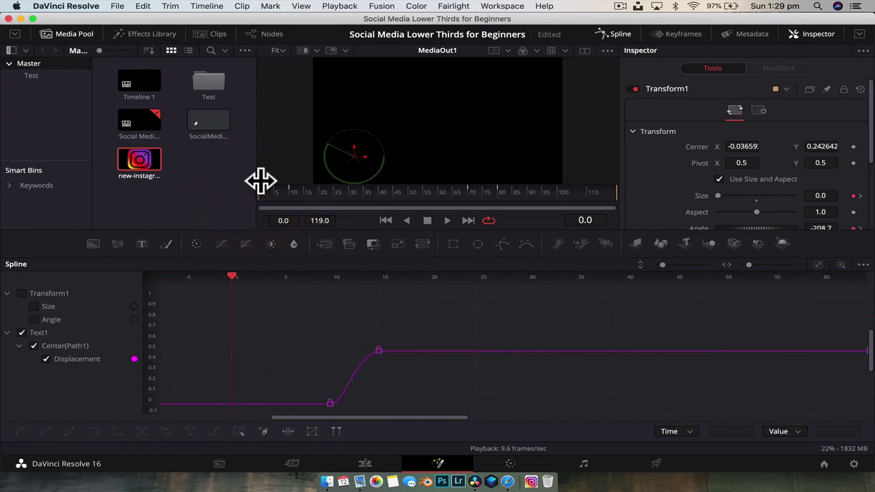
click(276, 154)
click(583, 112)
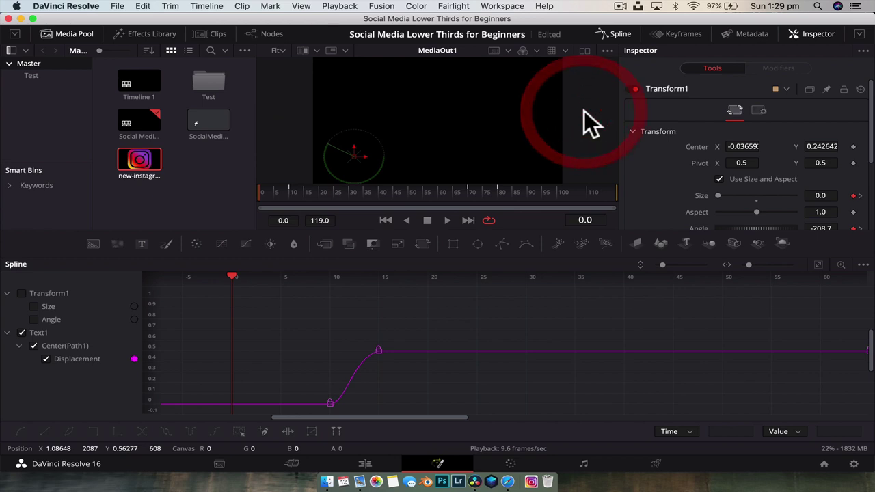
click(272, 33)
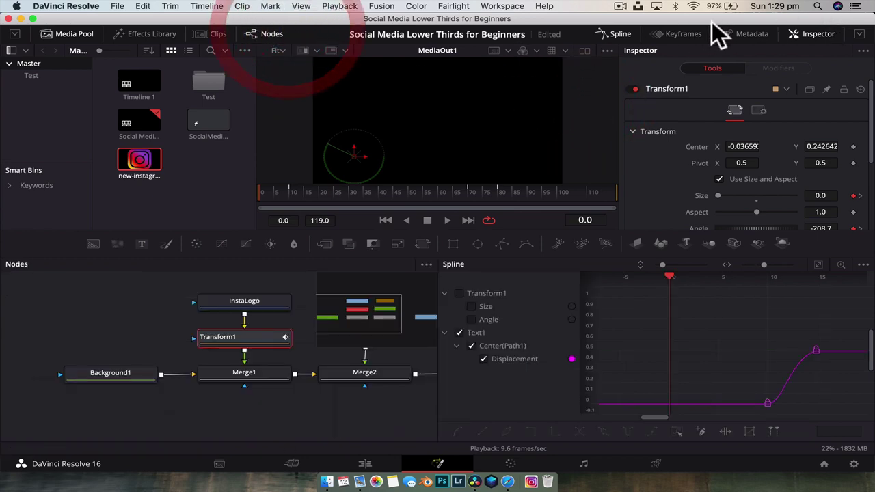
Close the Spline panel, deselect Transform1, and play the lower third
click(624, 30)
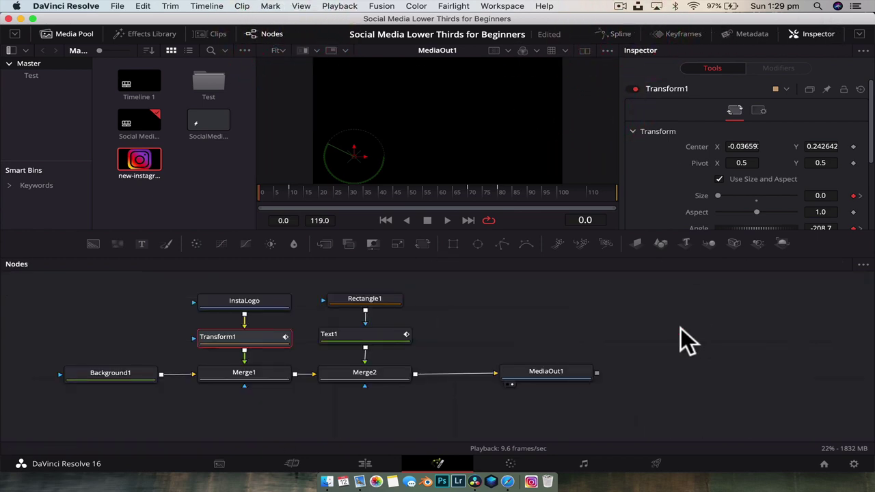
click(557, 293)
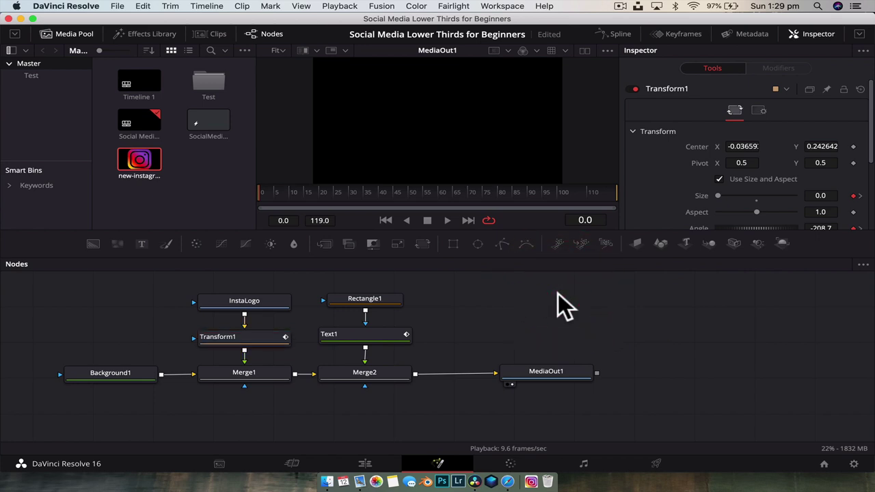
key(space)
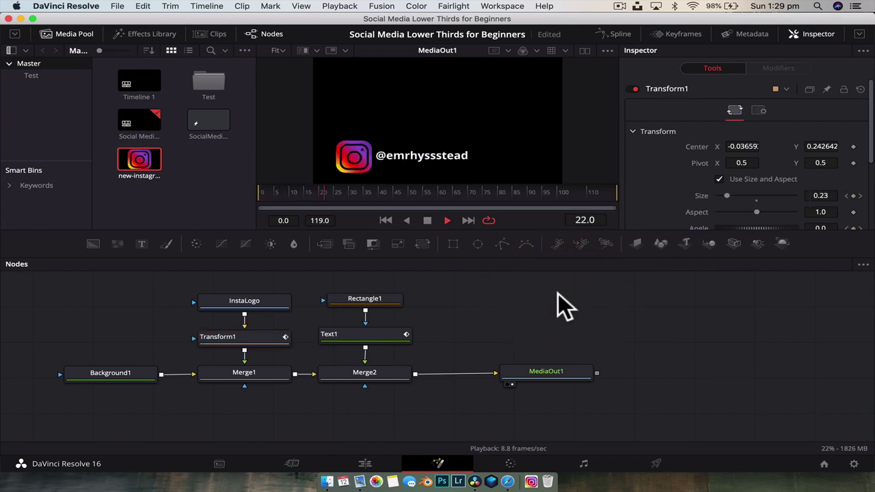
key(space)
Replay the animation from frame 0 to watch the logo spin in and the handle slide out
click(262, 189)
key(space)
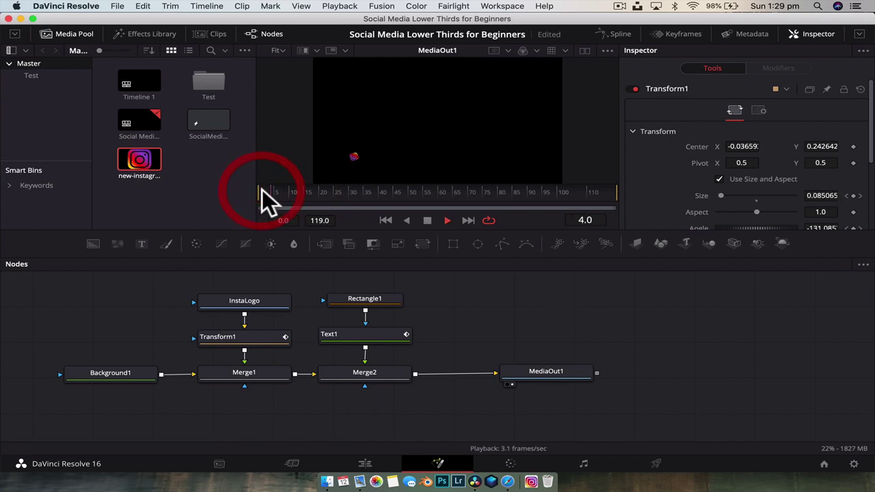
click(261, 189)
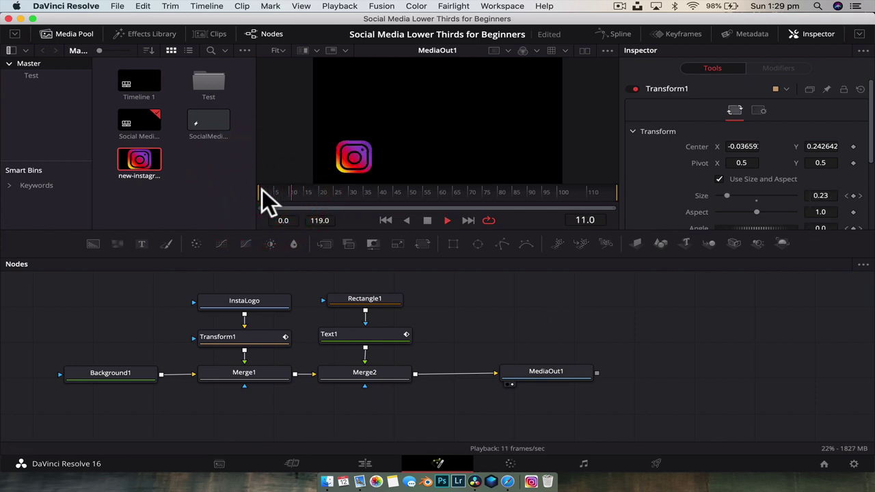
click(262, 189)
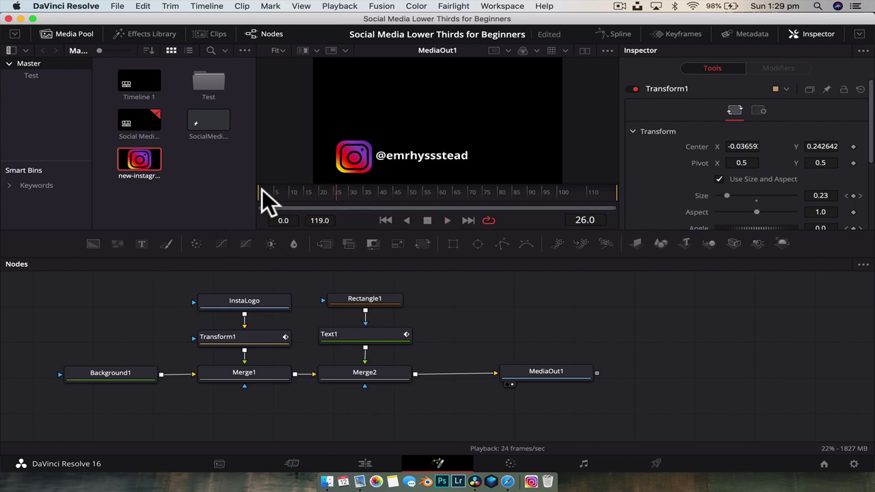
click(262, 189)
key(space)
key(space)
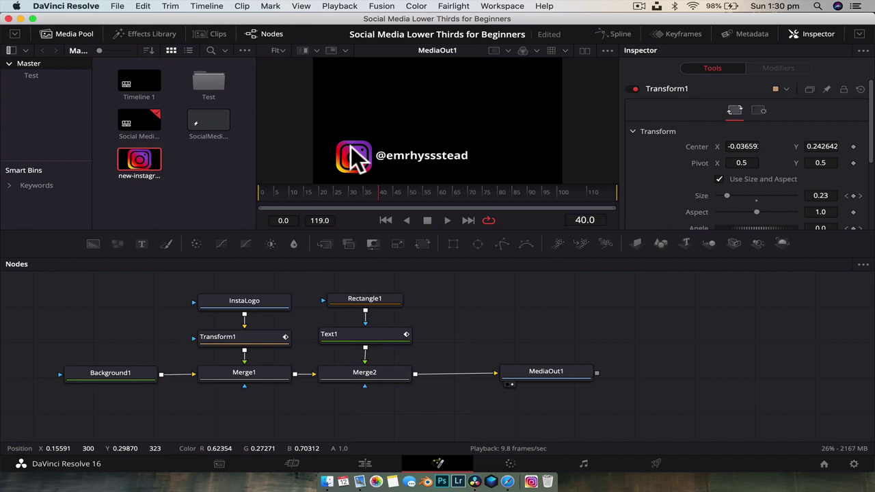
click(654, 6)
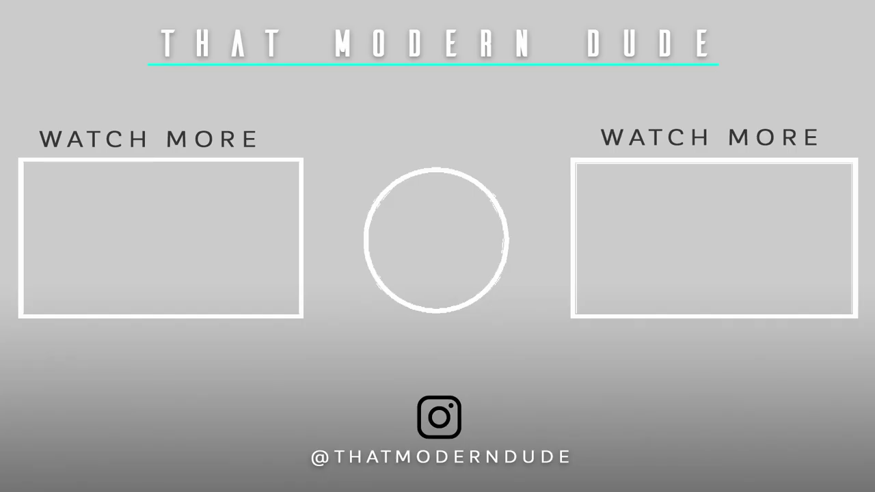